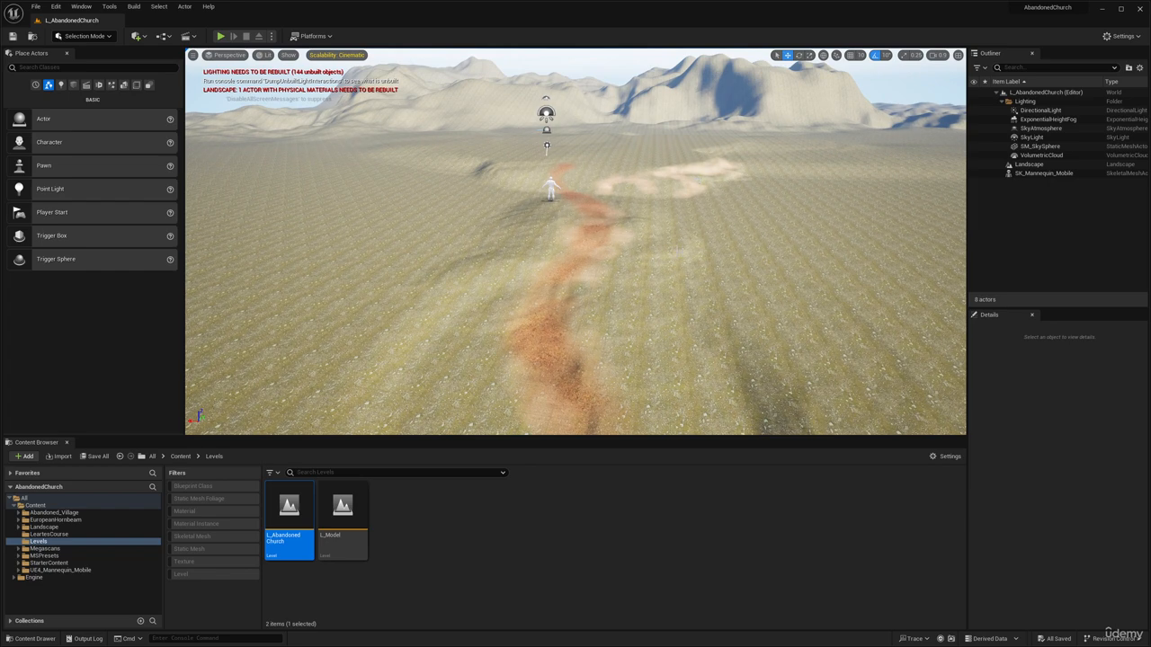
# - Find the Cine Camera Actor by searching "camera" and place one on the dirt path in front of the mannequin
pyautogui.moveTo(576, 243); pyautogui.dragTo(555, 249, button='right')
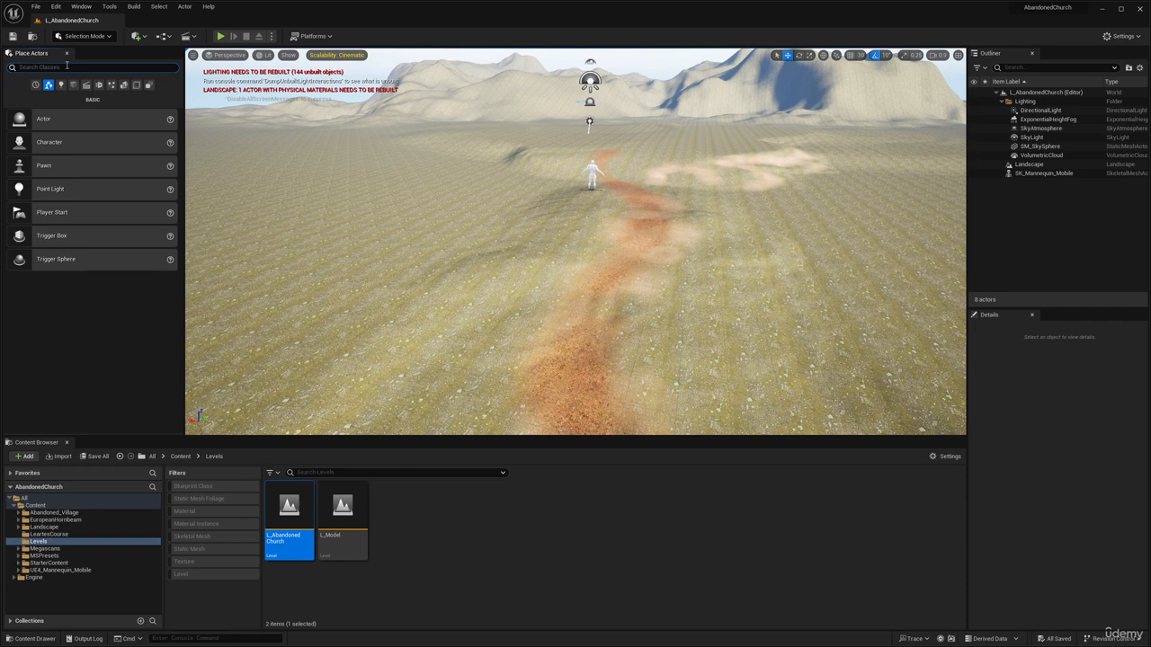
pyautogui.write('d')
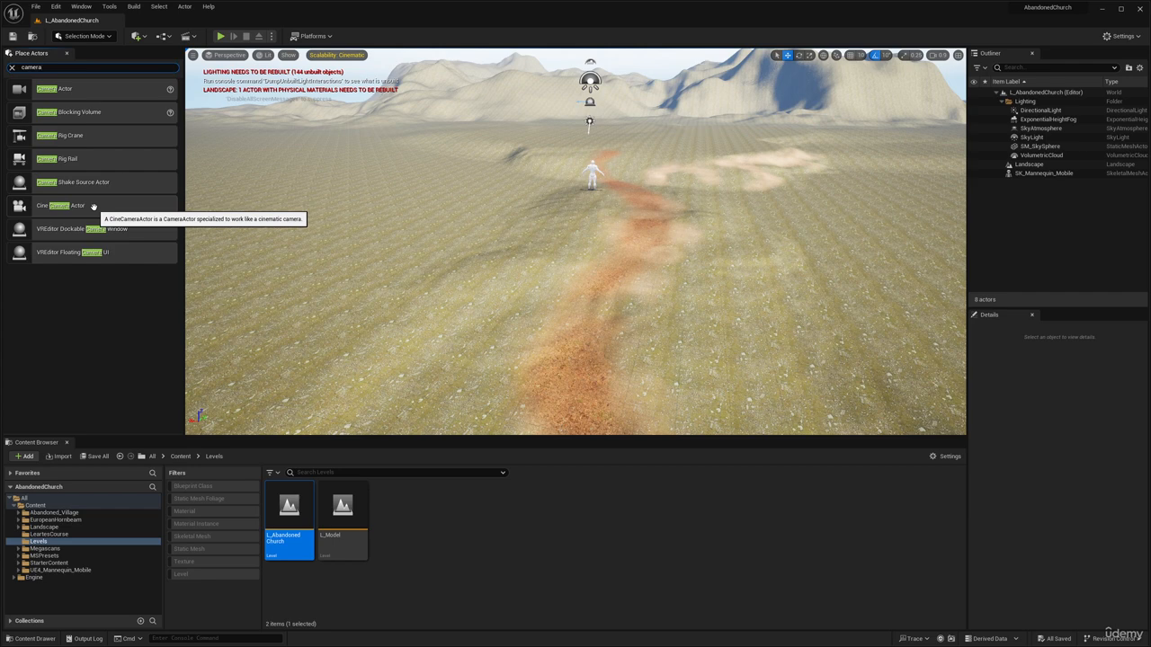
pyautogui.moveTo(93, 207); pyautogui.dragTo(591, 344)
pyautogui.moveTo(633, 320); pyautogui.dragTo(615, 320, button='right')
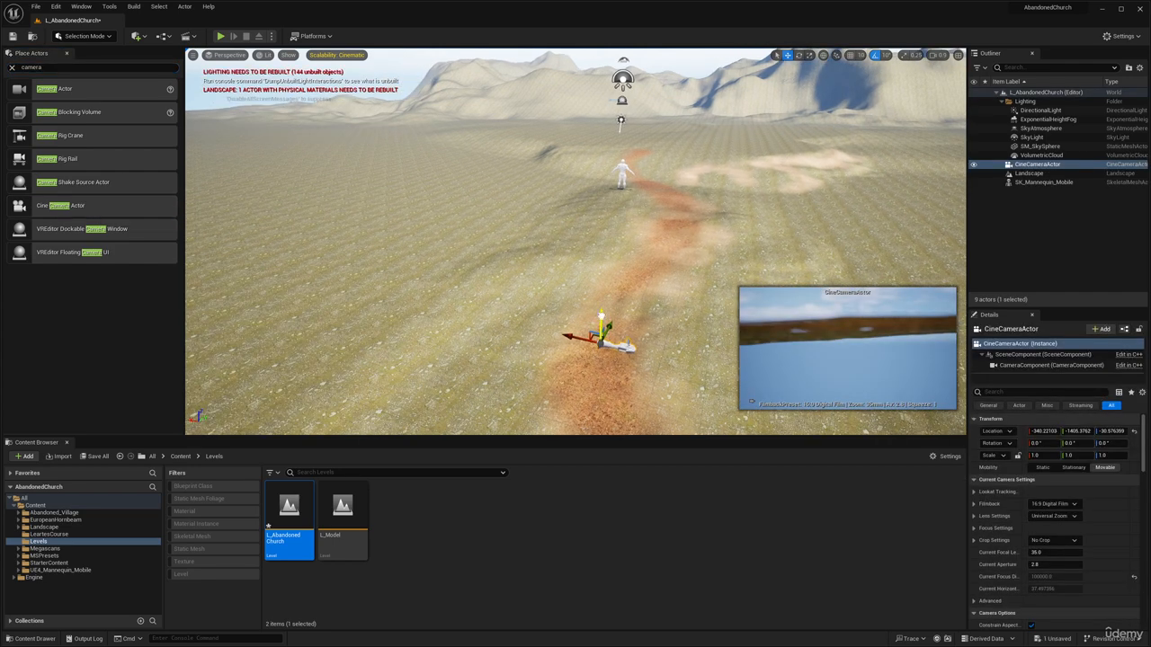
# - Raise the cine camera to a height of about Z 115 and rotate it about 90° around Z to face the mannequin
pyautogui.moveTo(601, 312); pyautogui.dragTo(601, 281)
pyautogui.moveTo(591, 325); pyautogui.dragTo(626, 337, button='right')
pyautogui.press('e')
pyautogui.moveTo(588, 314); pyautogui.dragTo(539, 320)
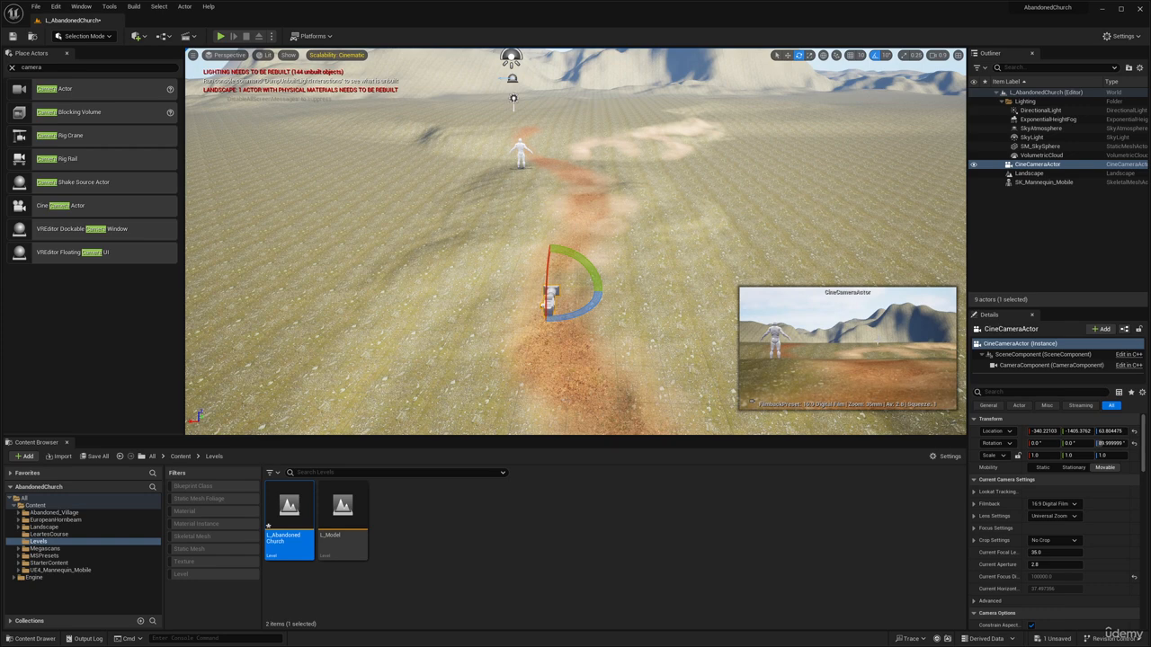
pyautogui.moveTo(589, 265); pyautogui.dragTo(620, 274, button='right')
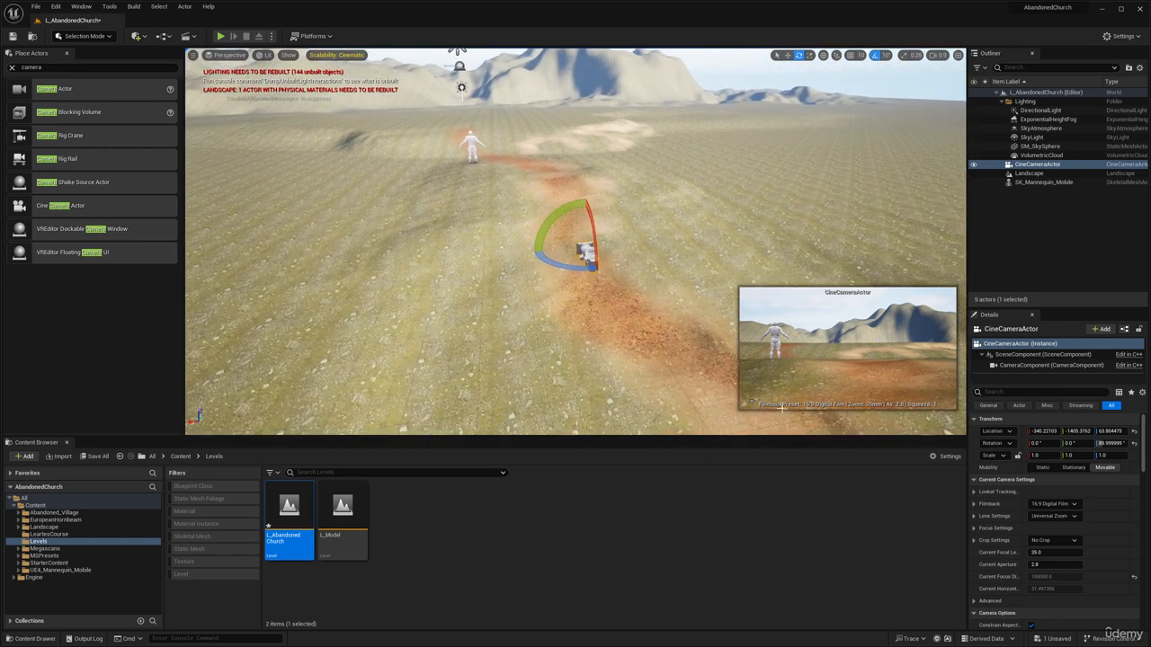
pyautogui.press('w')
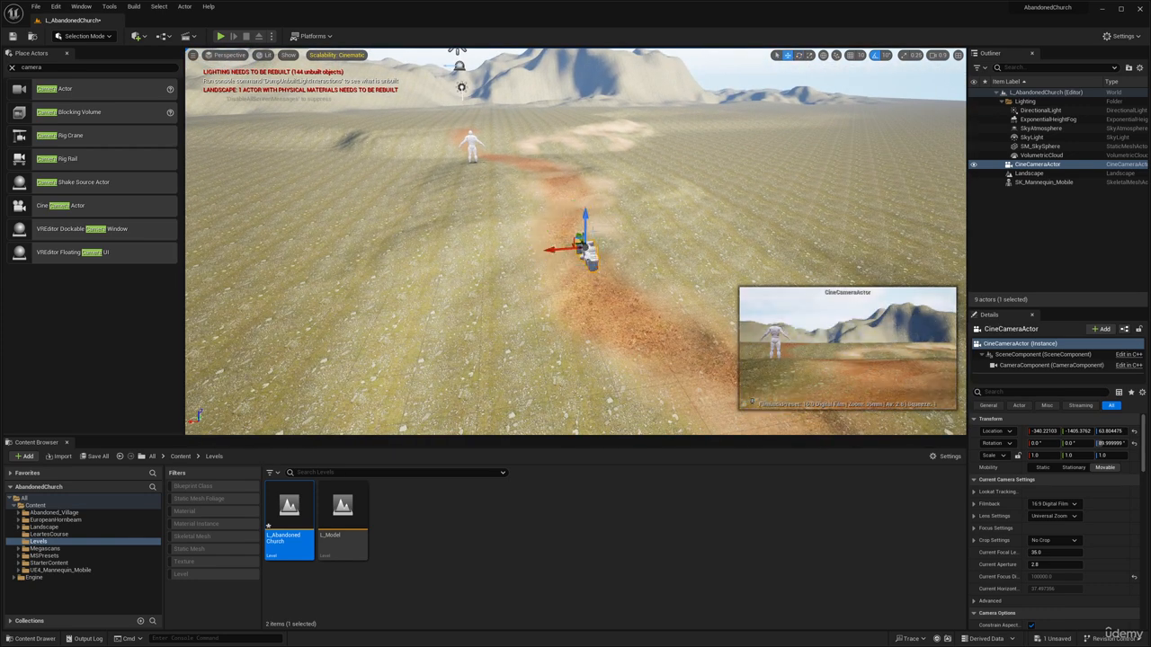
pyautogui.moveTo(585, 227); pyautogui.dragTo(584, 203)
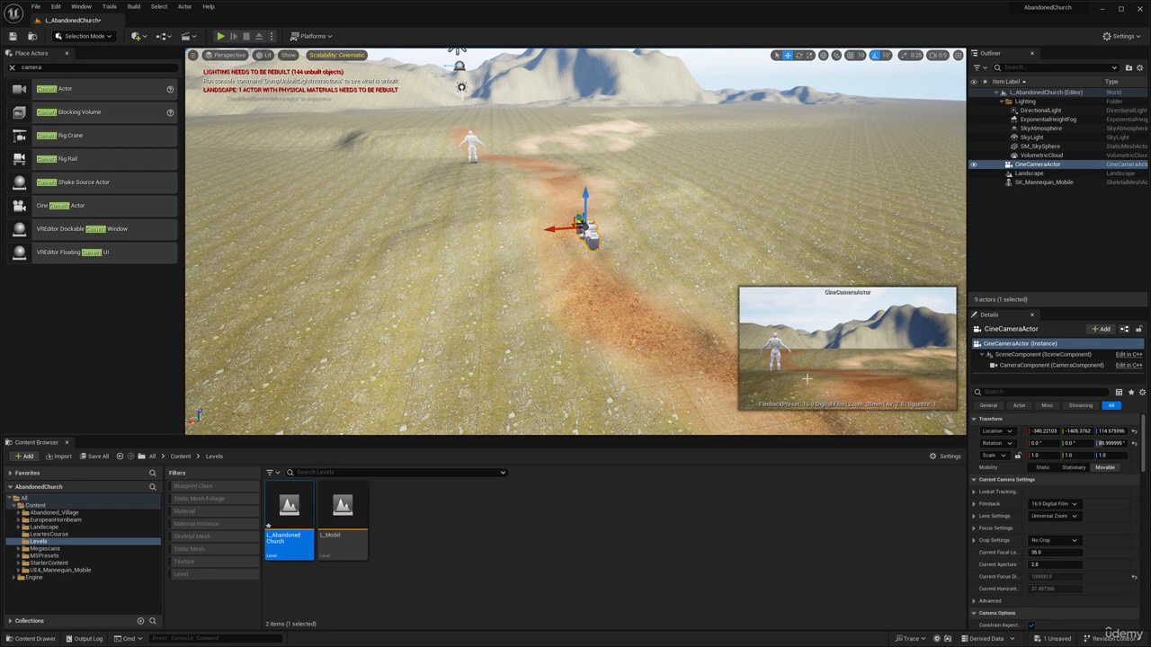
# - Examine the cine camera's placement from several angles and compare it with its preview image
pyautogui.click(737, 302)
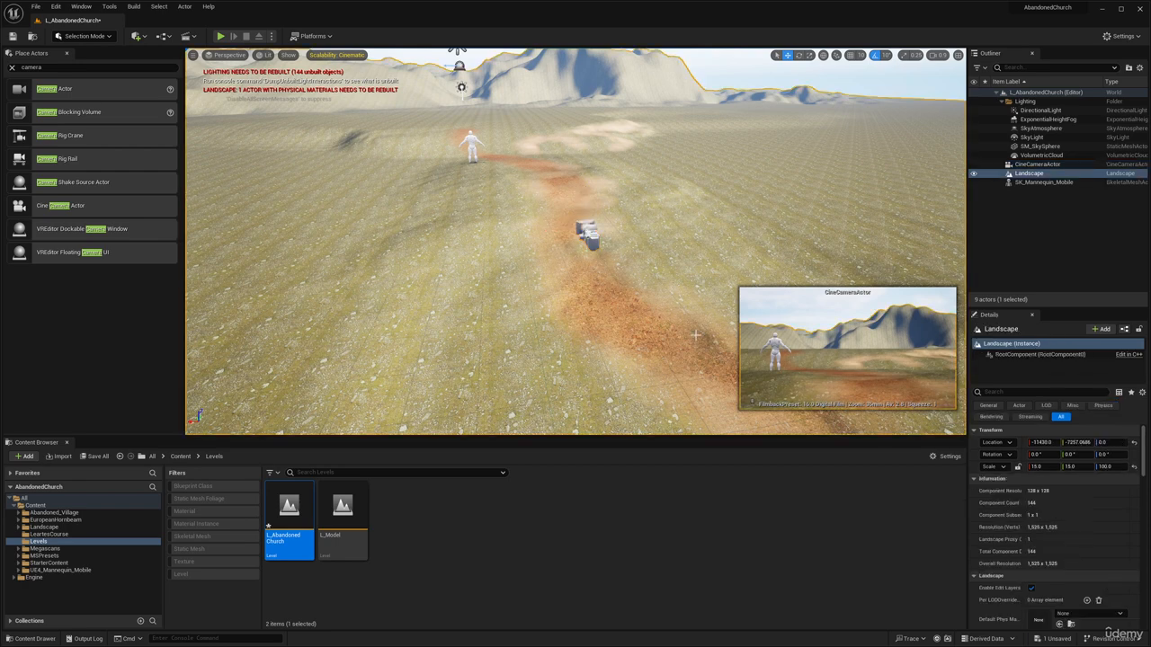
pyautogui.click(590, 236)
pyautogui.click(751, 402)
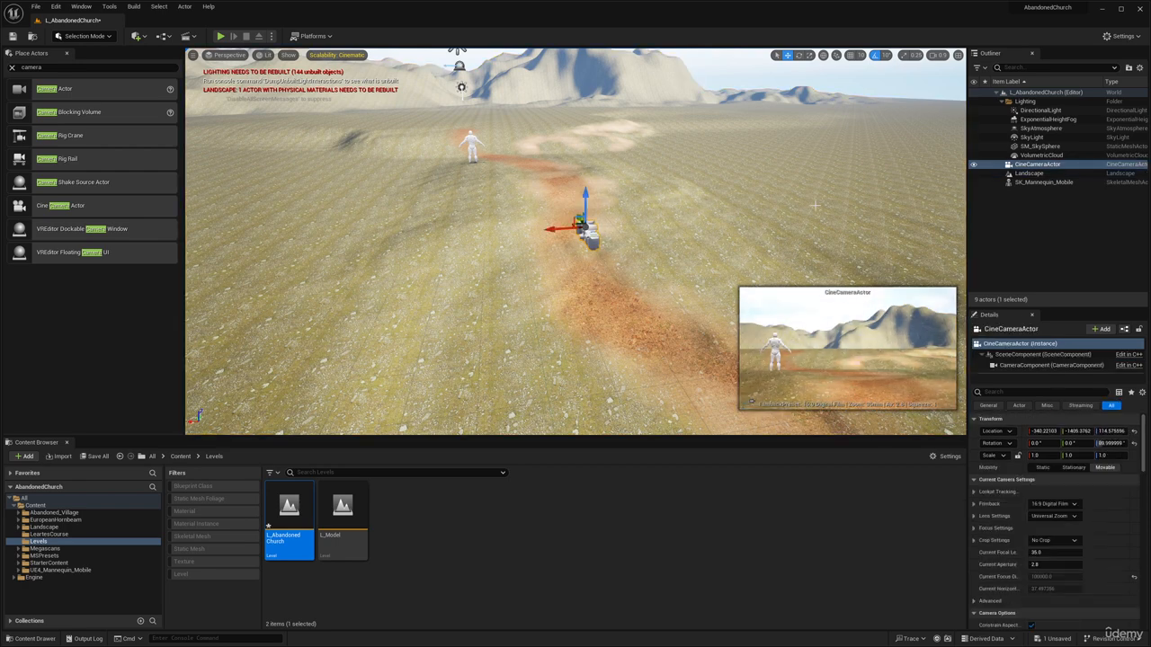
pyautogui.click(814, 205)
pyautogui.moveTo(796, 225); pyautogui.dragTo(752, 230, button='right')
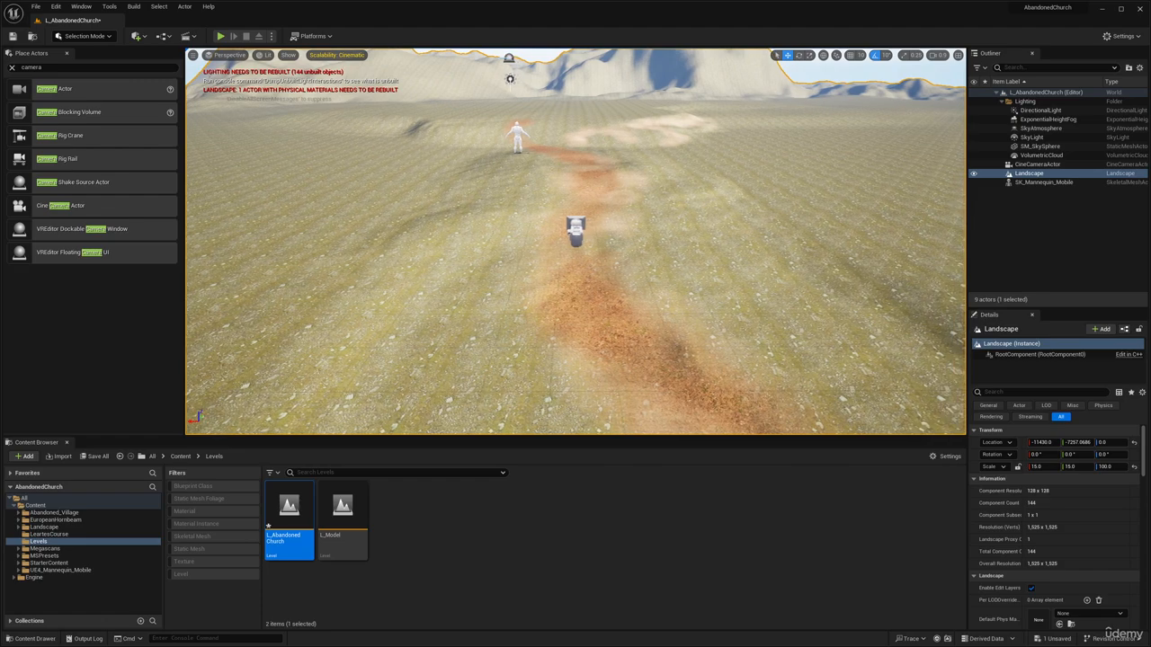
pyautogui.click(577, 226)
pyautogui.moveTo(577, 226); pyautogui.dragTo(476, 252, button='right')
pyautogui.moveTo(849, 307); pyautogui.dragTo(853, 308, button='right')
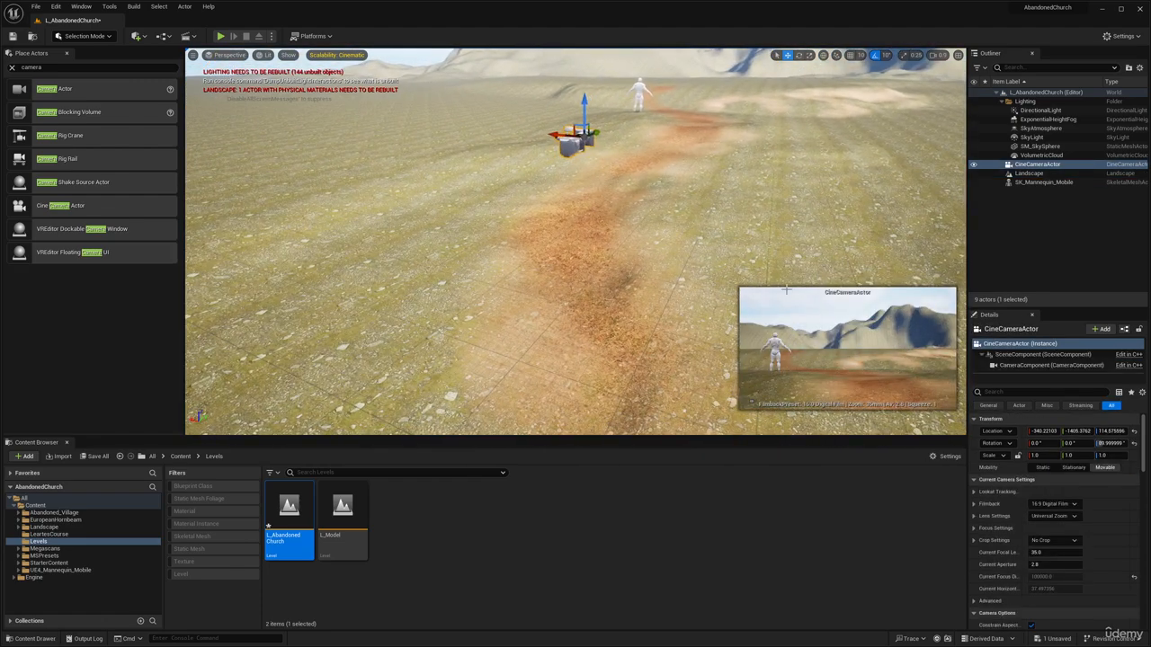
pyautogui.moveTo(786, 290); pyautogui.dragTo(750, 293, button='right')
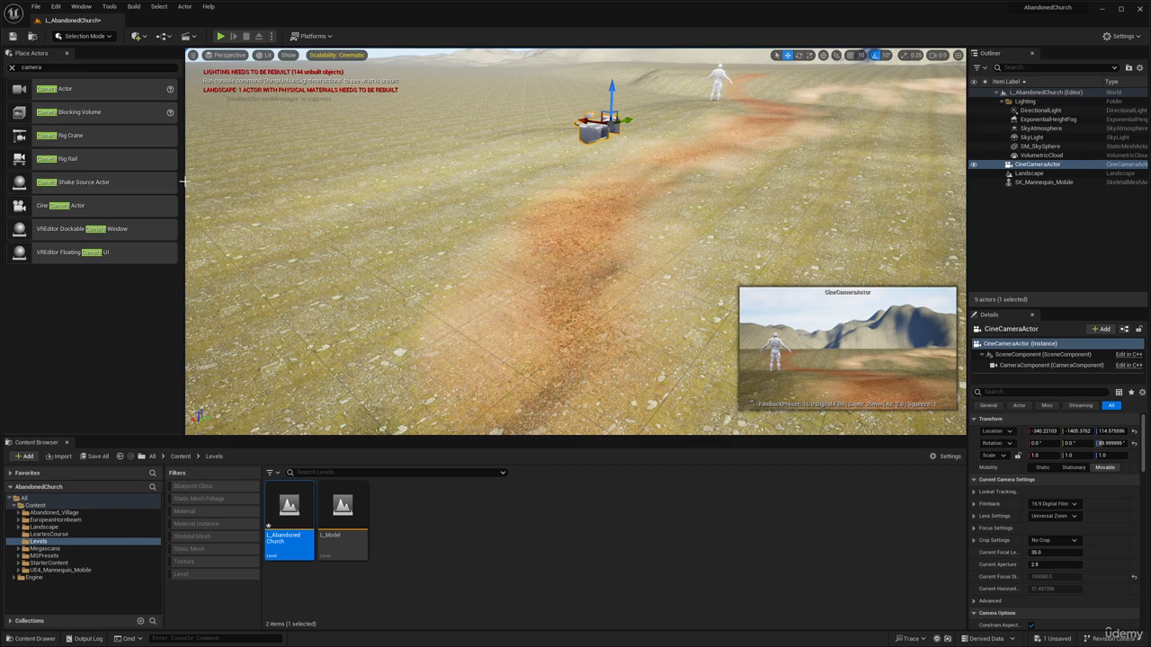
# - Widen the level view and split it into a two-pane side-by-side layout with a slightly larger perspective pane
pyautogui.moveTo(183, 183); pyautogui.dragTo(134, 179)
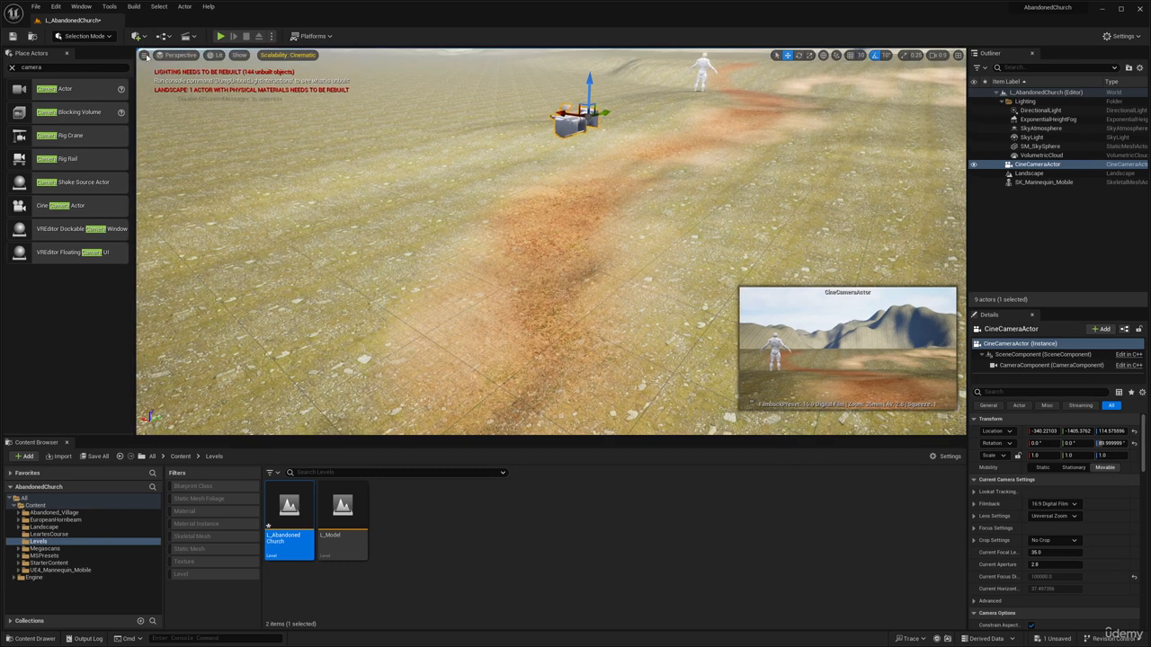
pyautogui.click(145, 55)
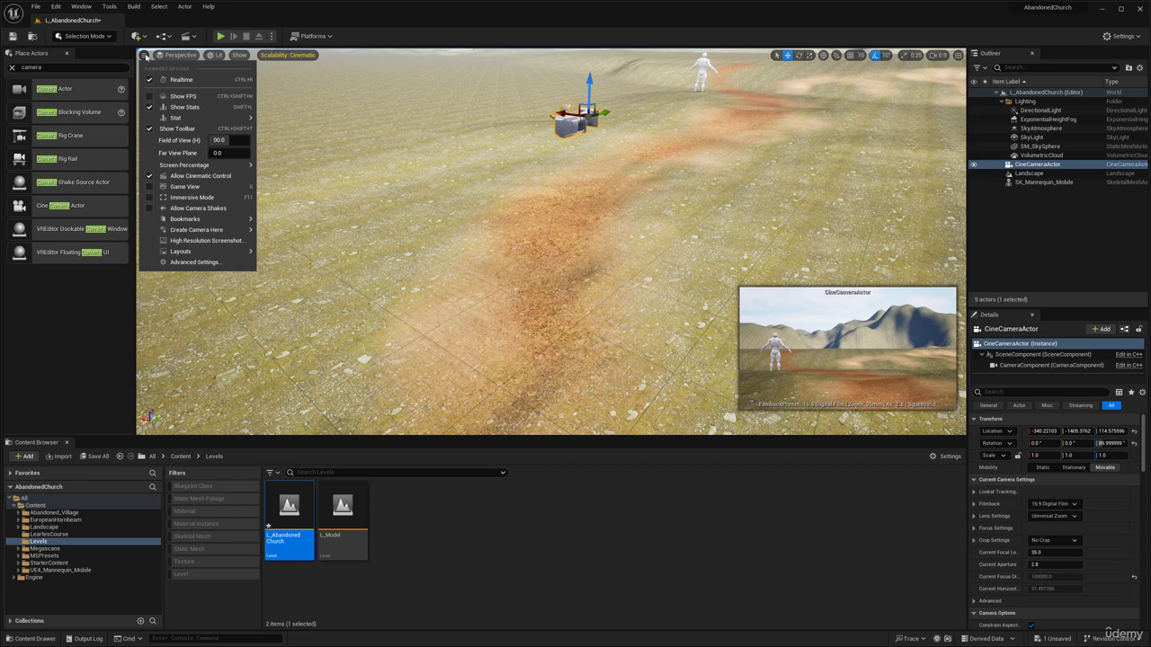
pyautogui.moveTo(209, 256)
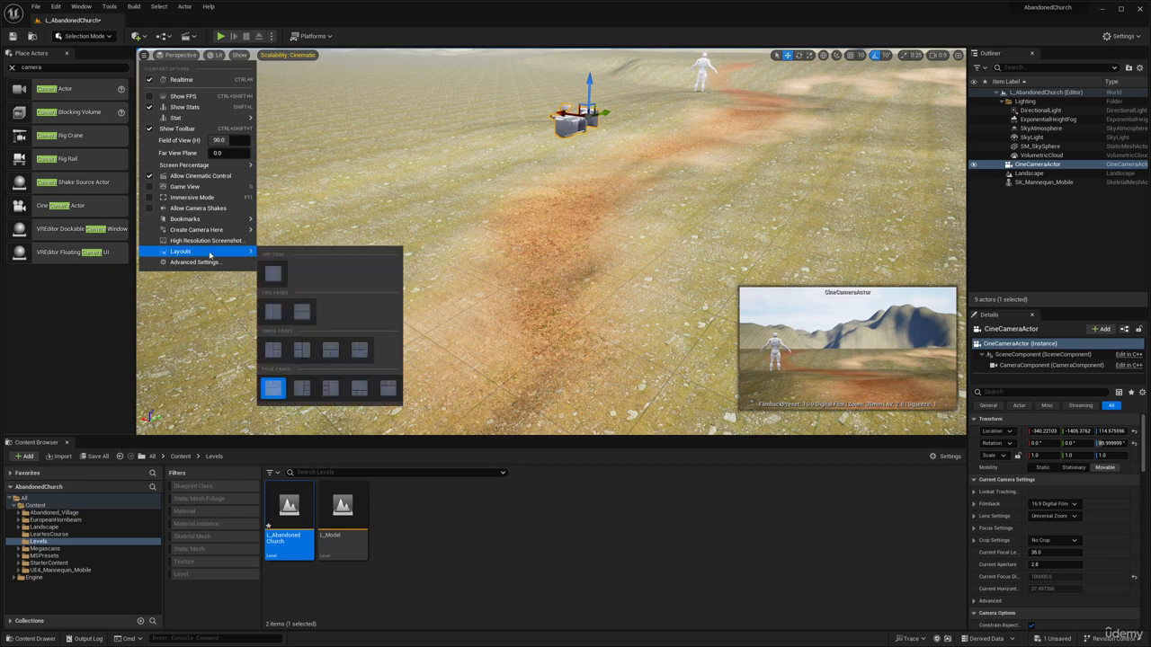
pyautogui.click(272, 311)
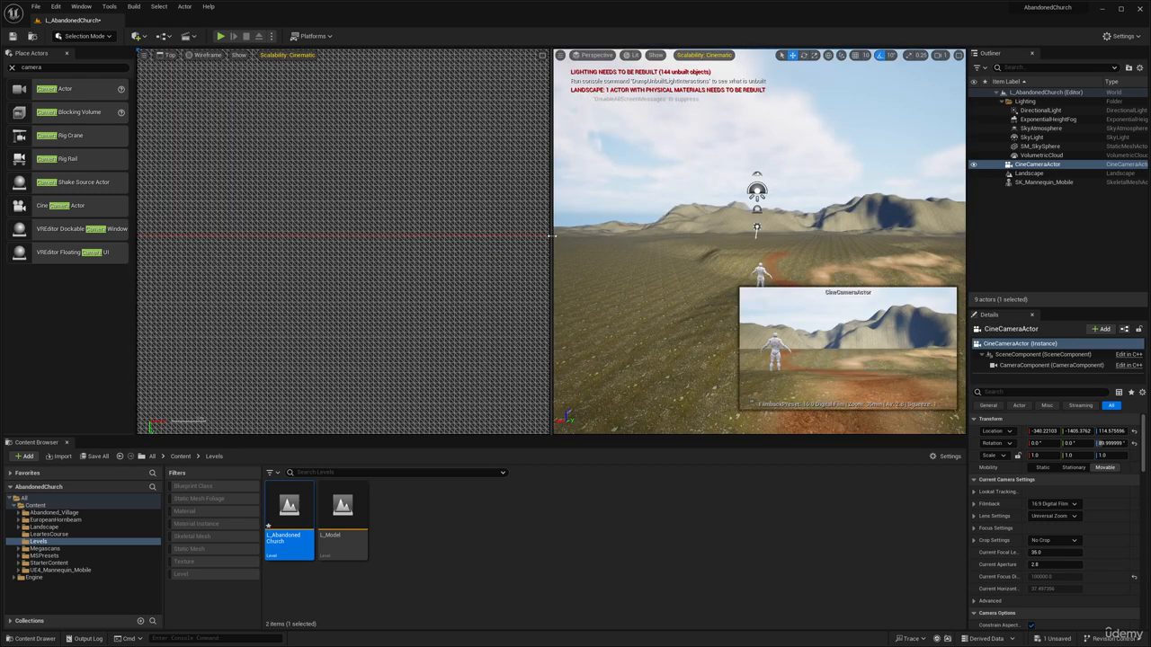
pyautogui.moveTo(550, 236); pyautogui.dragTo(539, 237)
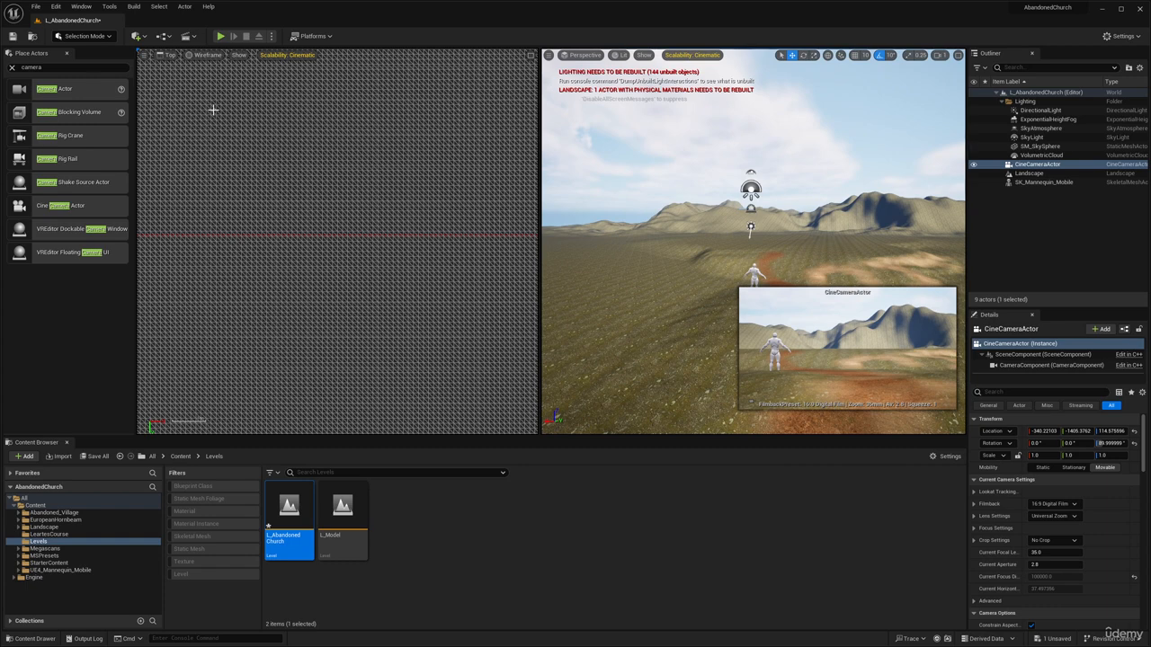
# - Switch the Top view pane to look through CineCameraActor
pyautogui.click(144, 56)
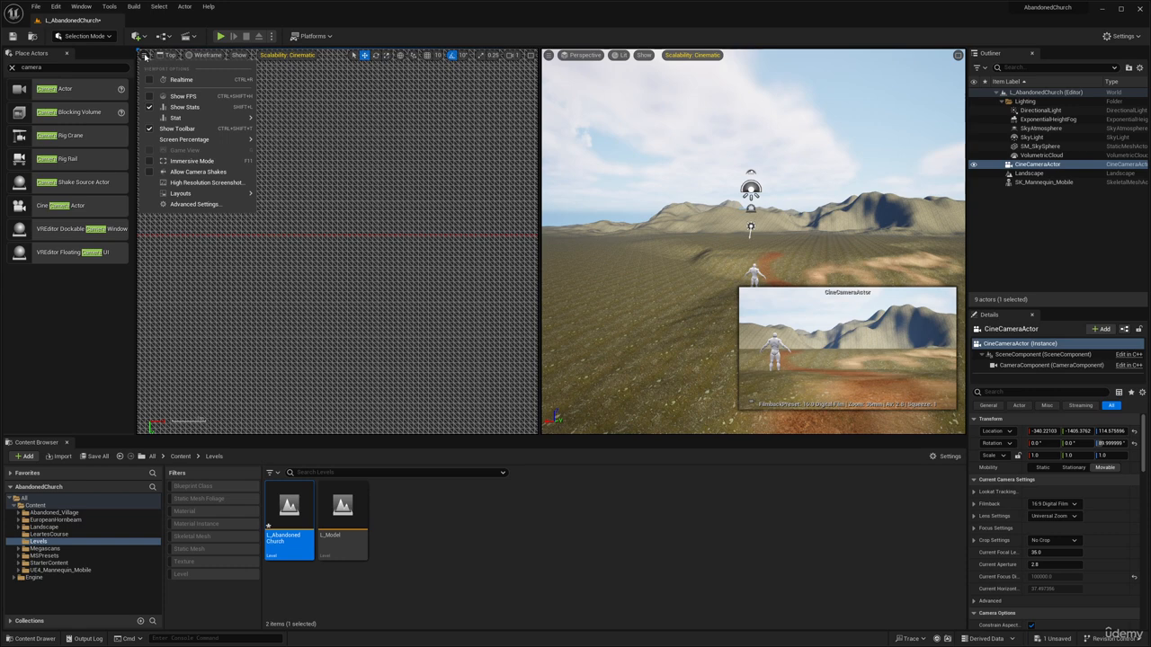
pyautogui.moveTo(170, 57)
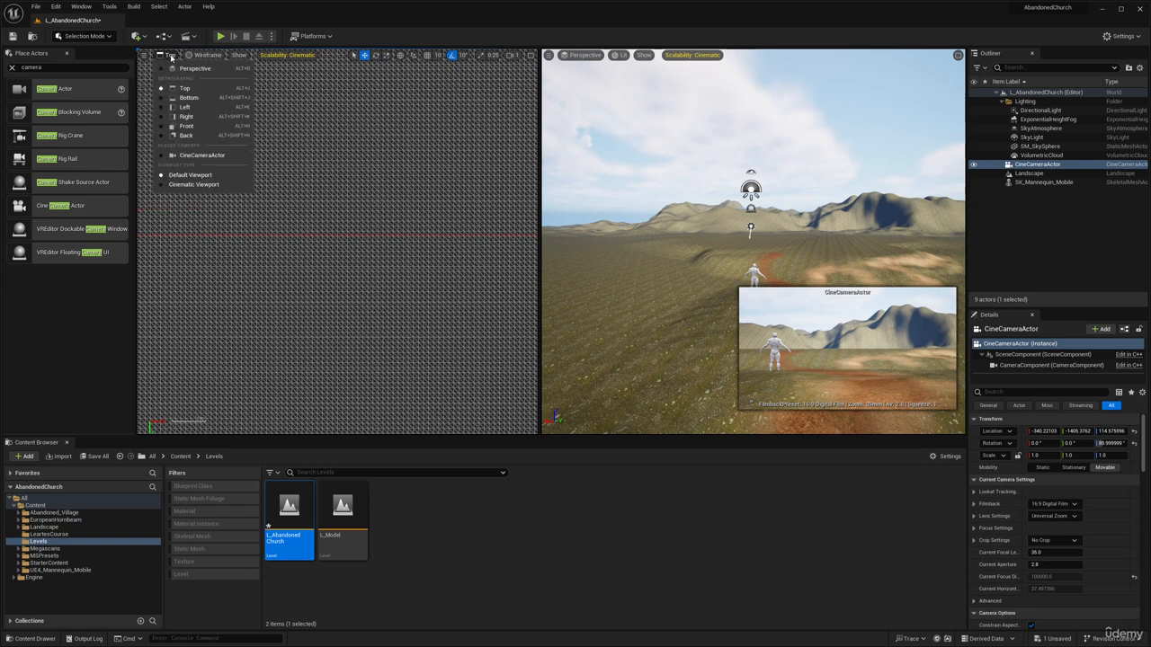
pyautogui.click(209, 157)
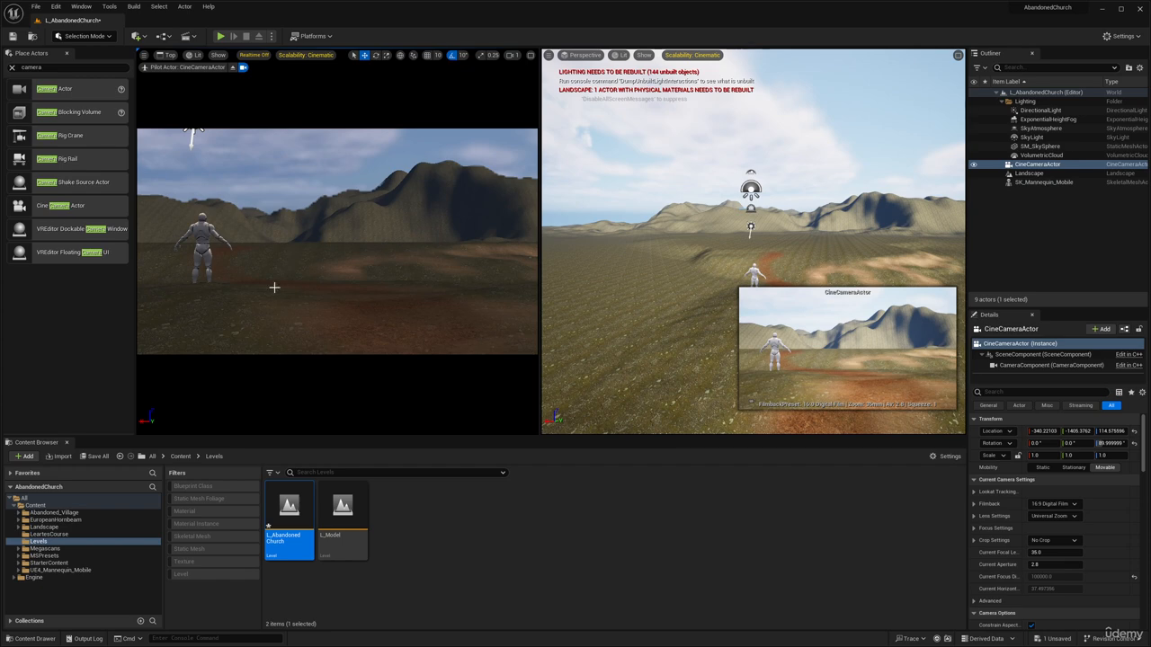
pyautogui.click(360, 309)
# - Shift the cine camera sideways along the X axis to about X -407 in the perspective pane
pyautogui.moveTo(788, 267); pyautogui.dragTo(788, 319, button='right')
pyautogui.press('s')
pyautogui.click(744, 249)
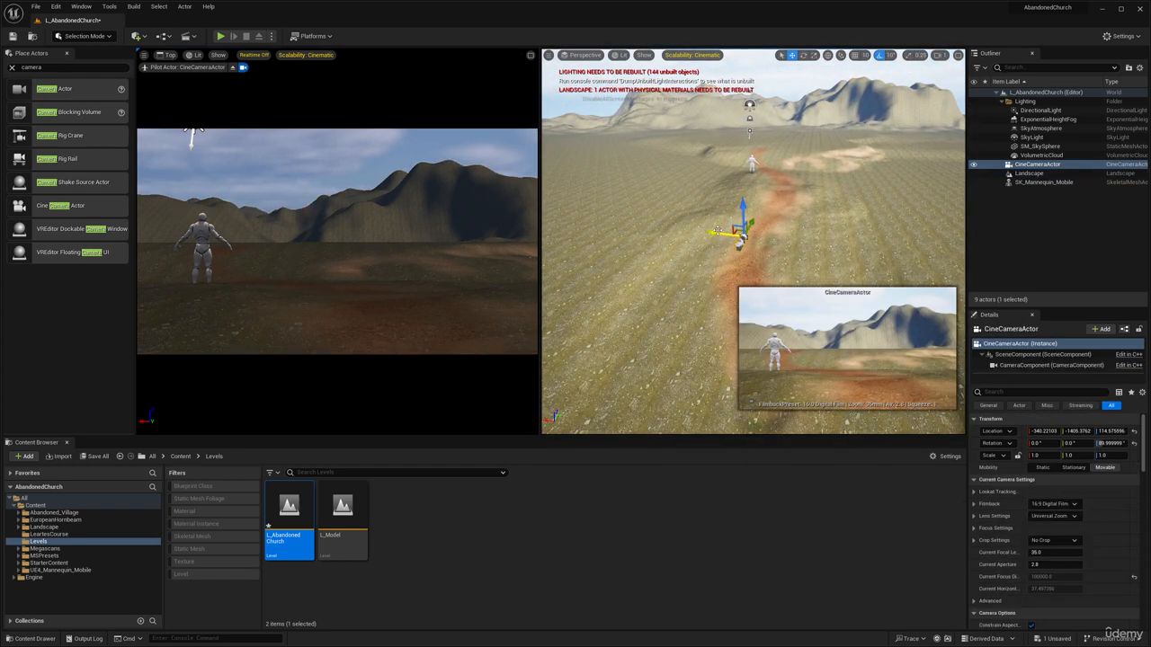
pyautogui.moveTo(720, 234); pyautogui.dragTo(737, 234)
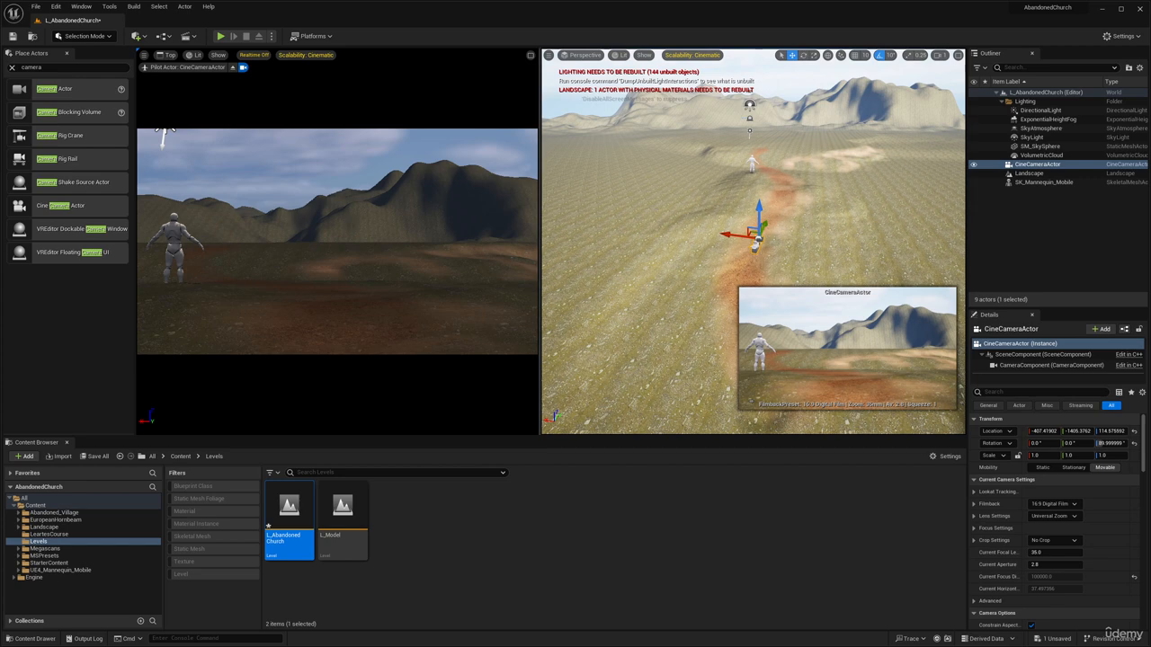
pyautogui.click(369, 288)
pyautogui.click(758, 240)
# - Turn on realtime updating for the camera view pane and keep it in Lit mode
pyautogui.click(254, 56)
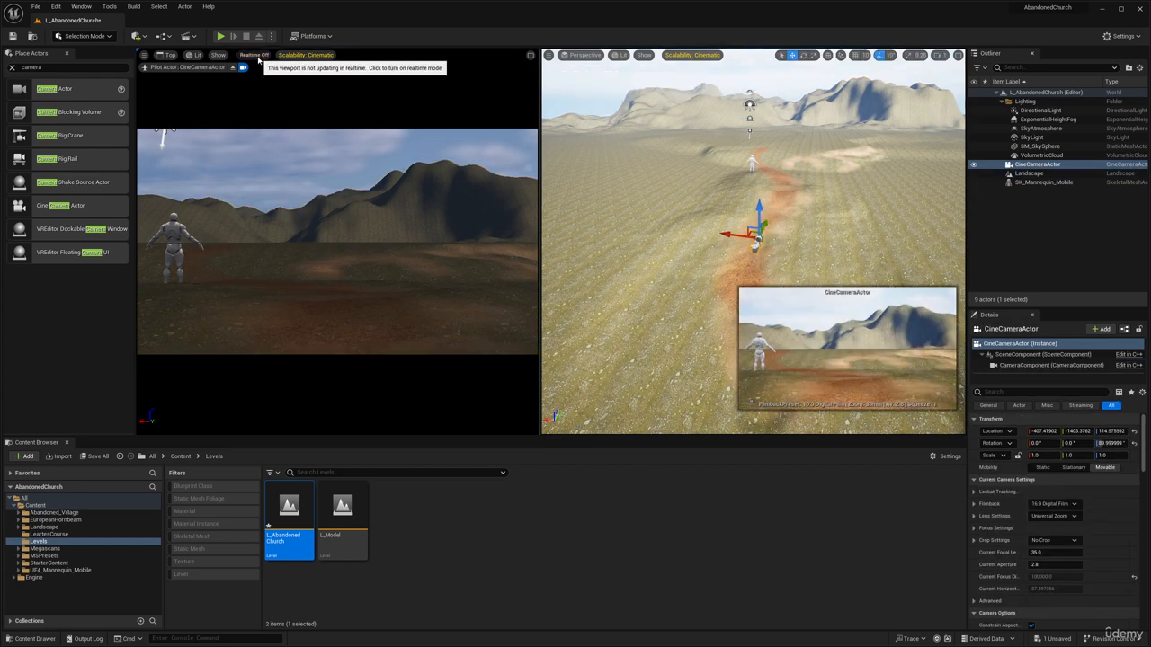
pyautogui.click(196, 56)
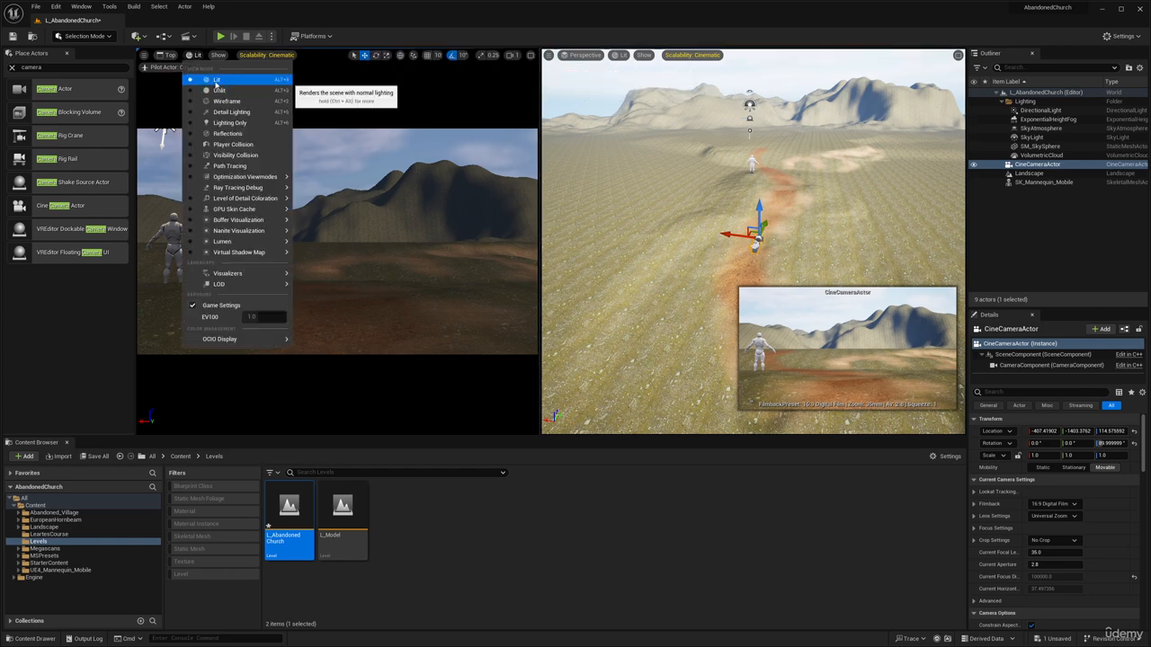
pyautogui.click(214, 80)
# - Move the cine camera back along the path to about Y -1617 and turn it to about 84° with rotation snapping off
pyautogui.moveTo(675, 261); pyautogui.dragTo(620, 262, button='right')
pyautogui.moveTo(671, 205); pyautogui.dragTo(586, 270)
pyautogui.press('e')
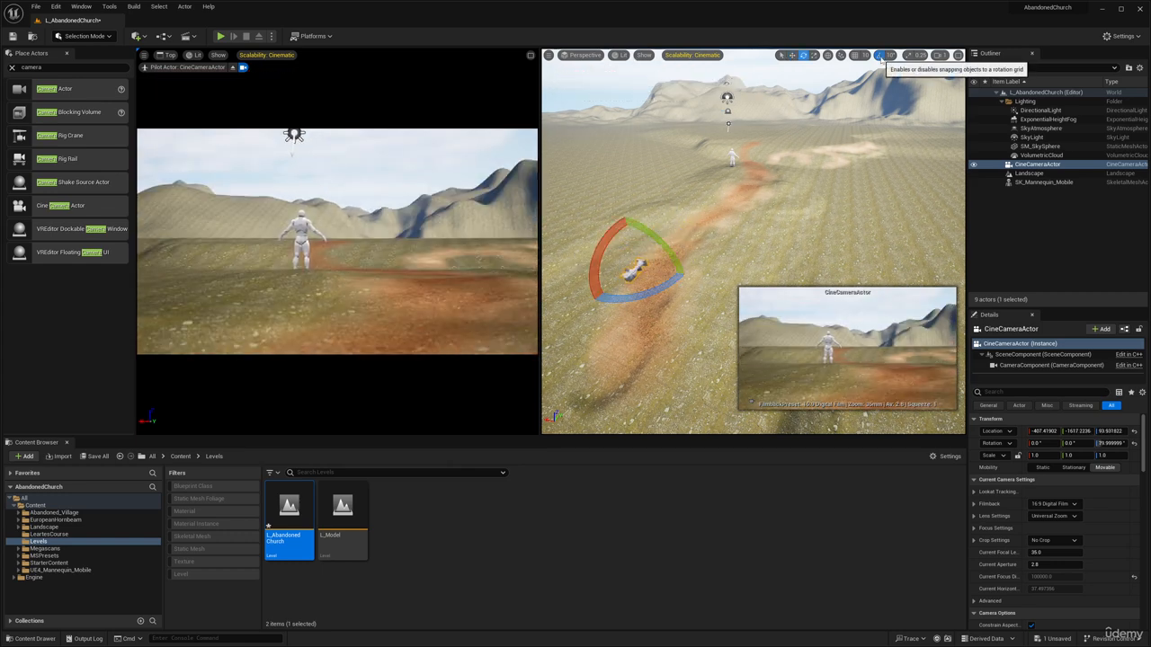
pyautogui.click(880, 56)
pyautogui.moveTo(642, 295); pyautogui.dragTo(635, 296)
# - Slide the cine camera farther sideways to about X -625, placing the mannequin off-centre in the frame
pyautogui.press('w')
pyautogui.moveTo(635, 296); pyautogui.dragTo(657, 311, button='right')
pyautogui.moveTo(620, 262); pyautogui.dragTo(664, 230)
pyautogui.moveTo(664, 231); pyautogui.dragTo(649, 236, button='right')
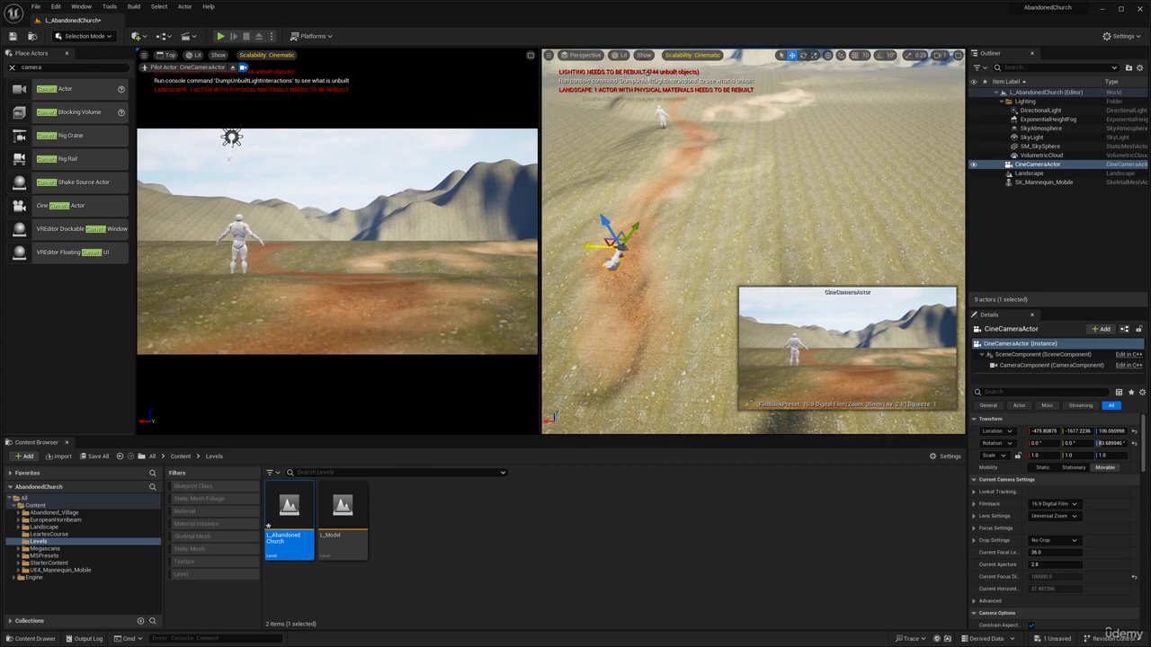
pyautogui.moveTo(592, 246)
pyautogui.mouseDown()
pyautogui.moveTo(626, 230)
pyautogui.moveTo(603, 256)
pyautogui.mouseUp()
# - Tilt the cine camera upward by about 6° and lower it to a height of about Z 66
pyautogui.press('e')
pyautogui.moveTo(617, 253); pyautogui.dragTo(601, 244, button='right')
pyautogui.press('w')
pyautogui.moveTo(628, 201); pyautogui.dragTo(631, 208)
pyautogui.moveTo(631, 208); pyautogui.dragTo(583, 226, button='right')
pyautogui.moveTo(557, 189); pyautogui.dragTo(558, 197)
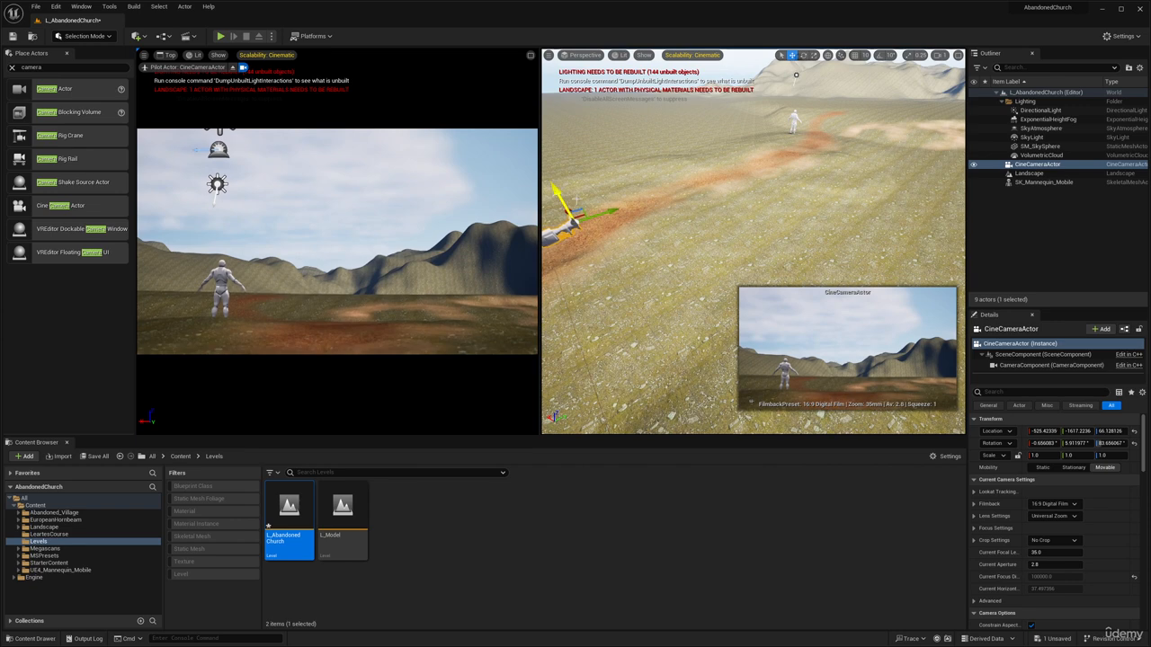
pyautogui.moveTo(557, 197); pyautogui.dragTo(544, 194, button='right')
pyautogui.moveTo(663, 213); pyautogui.dragTo(658, 213, button='right')
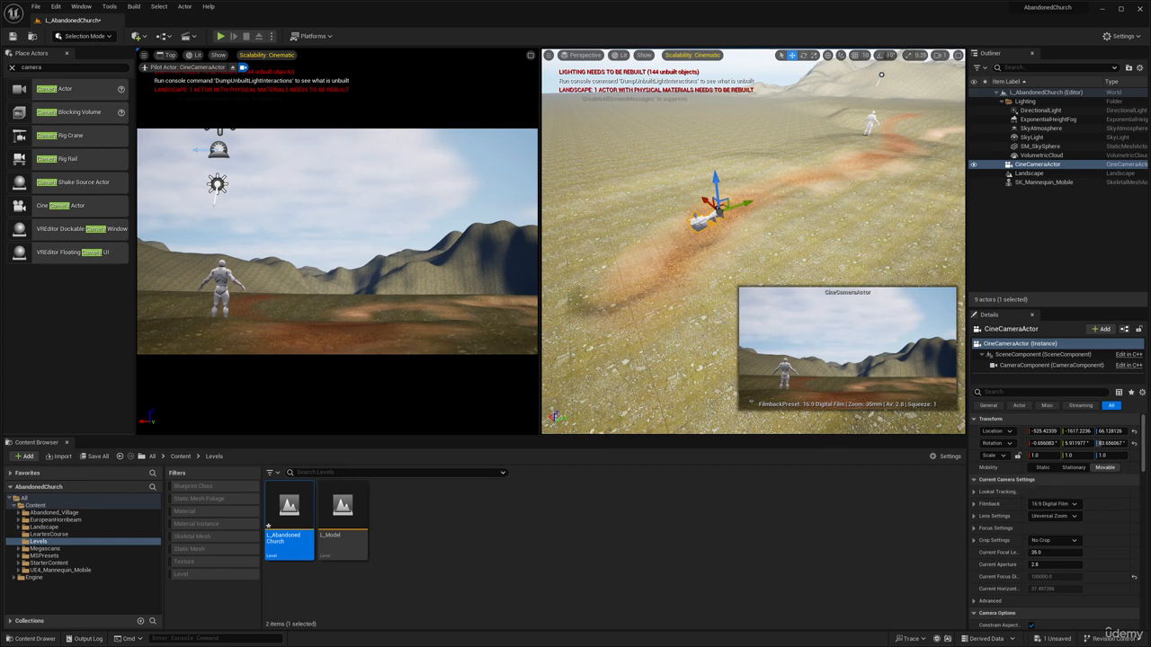
# - Move the mannequin close in front of the cine camera, at about Y -1577 and into the frame
pyautogui.click(863, 131)
pyautogui.click(871, 123)
pyautogui.moveTo(872, 123); pyautogui.dragTo(831, 119, button='right')
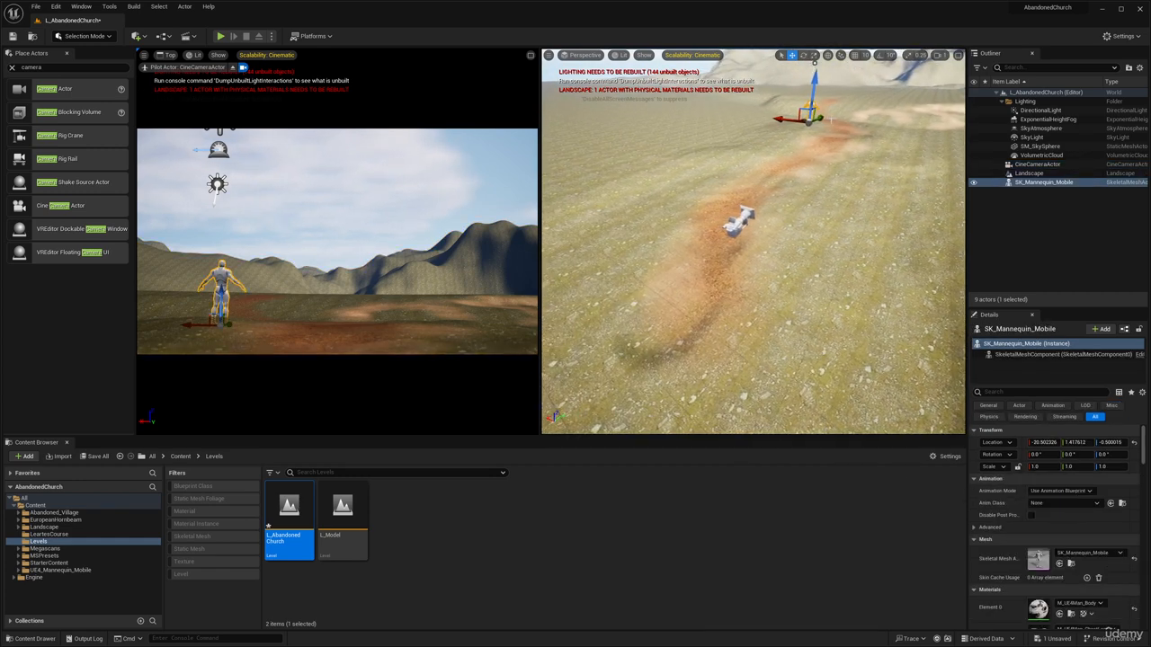
pyautogui.moveTo(820, 118); pyautogui.dragTo(649, 186)
pyautogui.moveTo(575, 190)
pyautogui.mouseDown(button='right')
pyautogui.moveTo(630, 184)
pyautogui.moveTo(568, 190)
pyautogui.mouseUp(button='right')
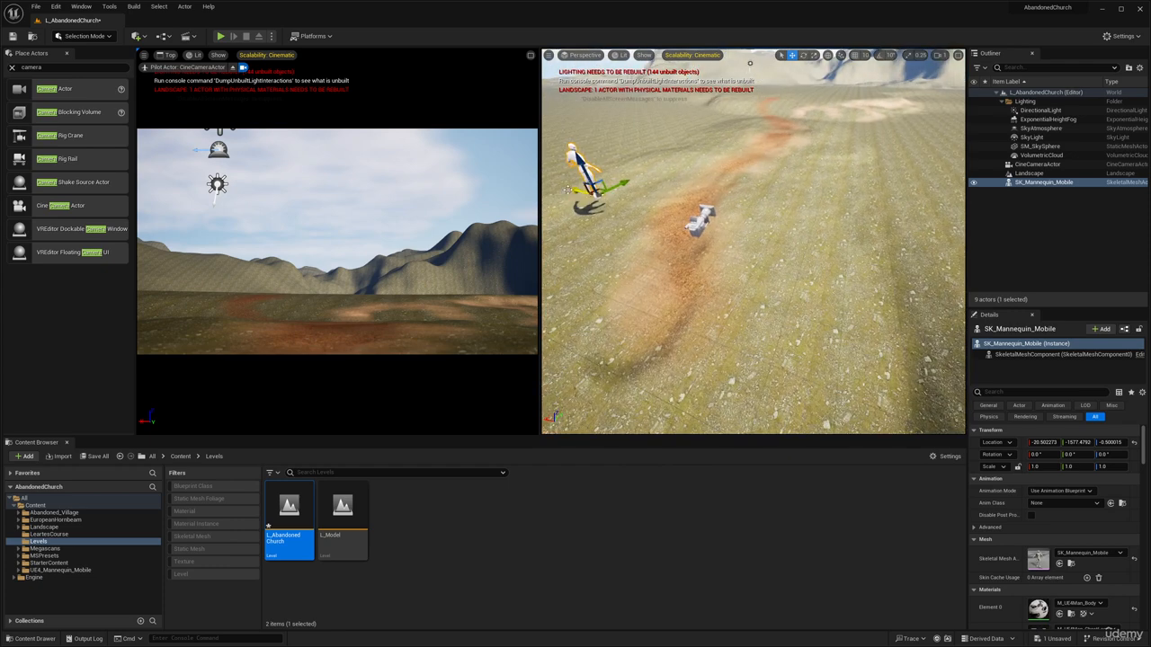
pyautogui.moveTo(575, 191); pyautogui.dragTo(703, 189)
# - Set the cine camera's filmback preset to 16:9 DSLR
pyautogui.click(699, 219)
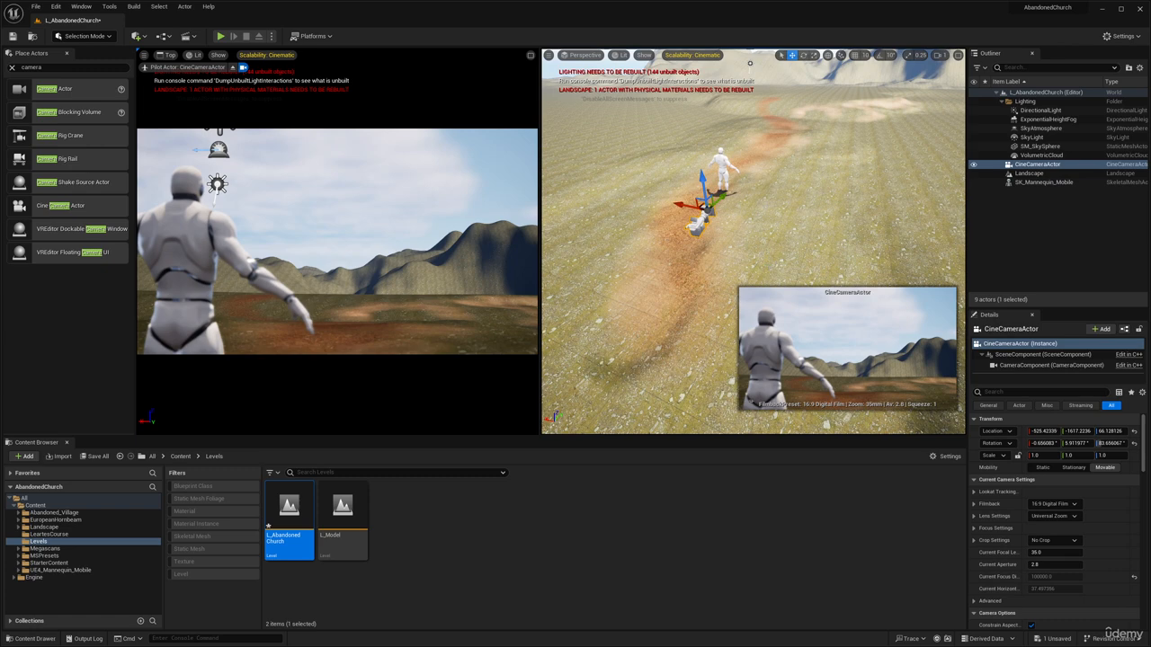
pyautogui.press('w')
pyautogui.moveTo(710, 226); pyautogui.dragTo(730, 221, button='right')
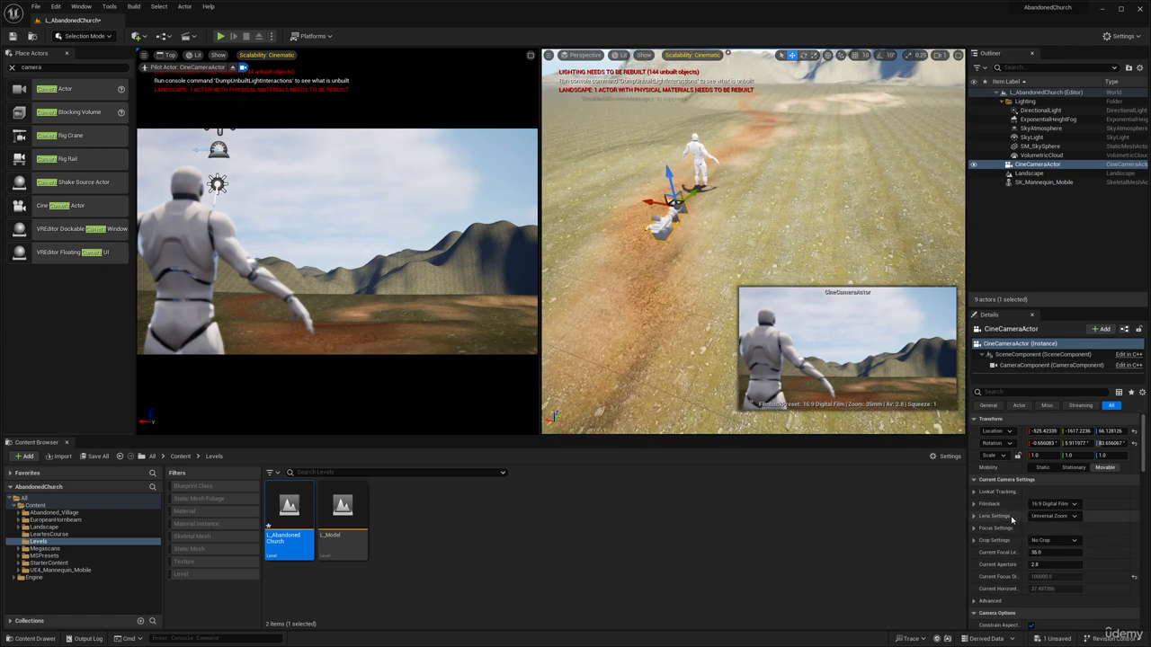
pyautogui.click(975, 505)
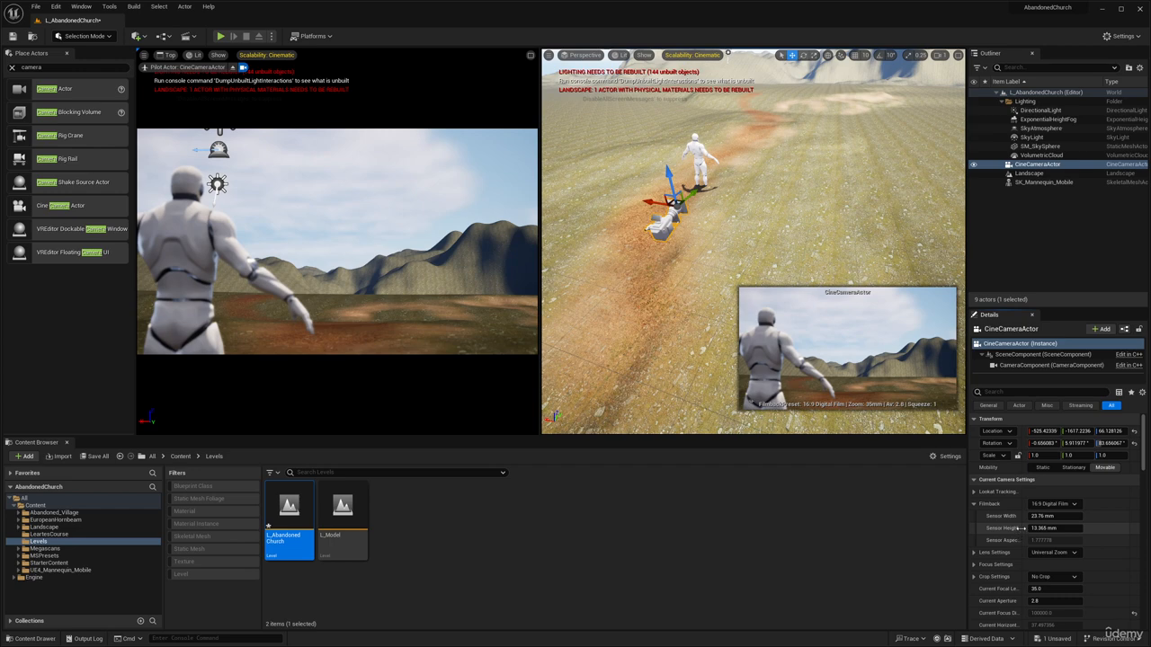
pyautogui.click(1059, 507)
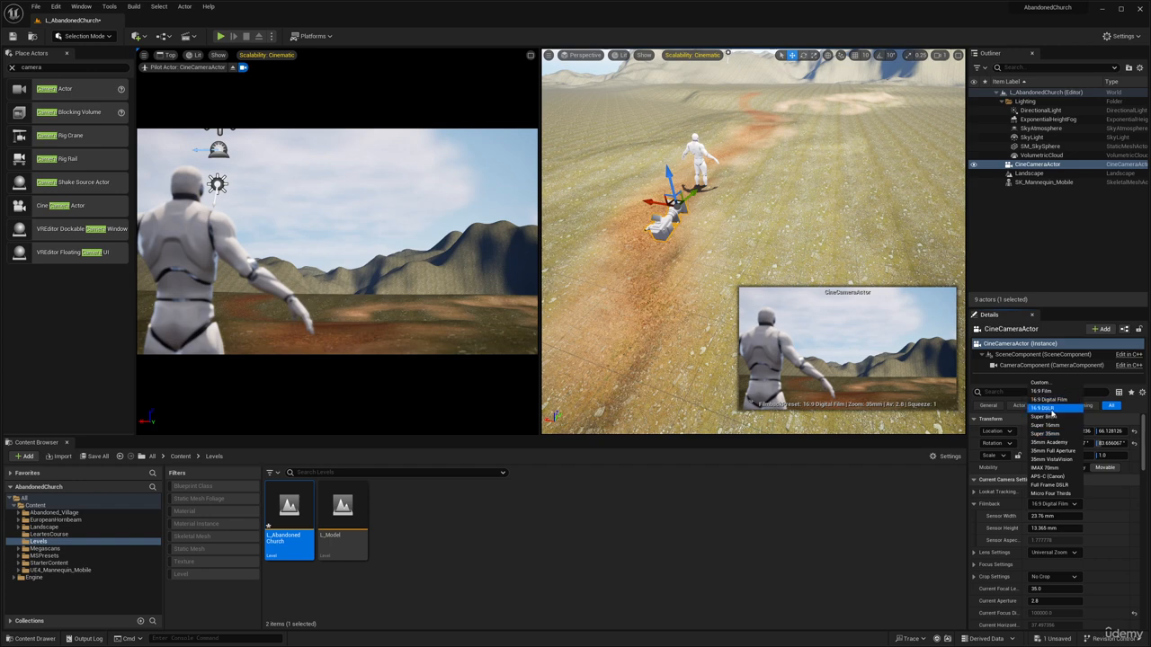
pyautogui.click(1043, 408)
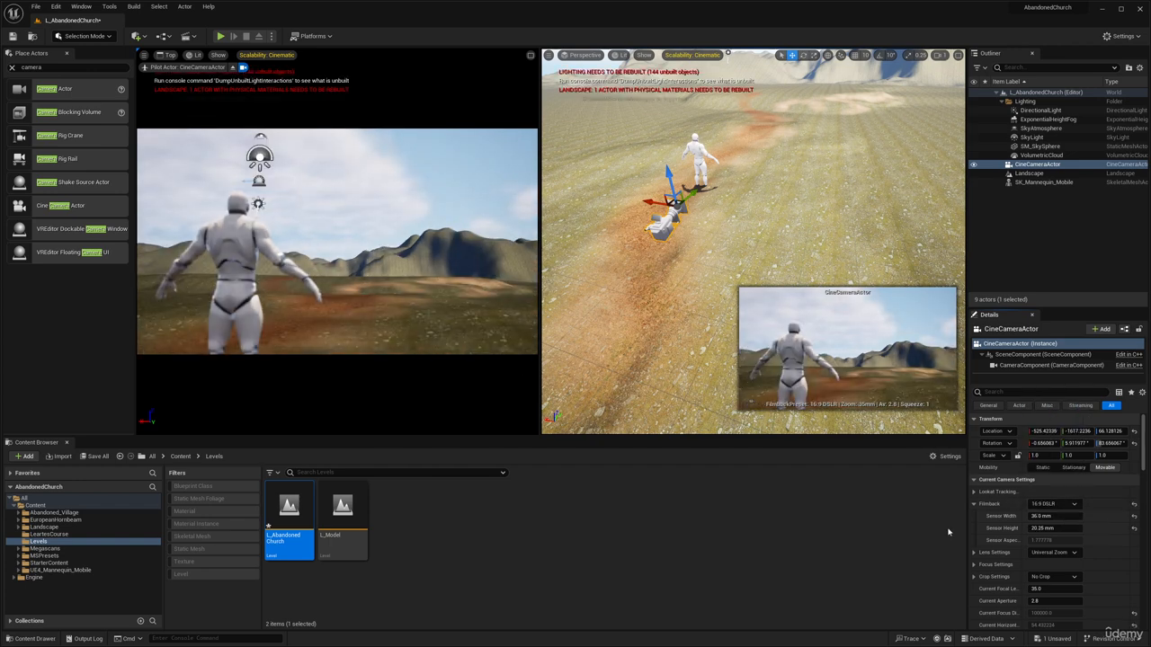
# - Try the Super 16mm and IMAX 70mm filmback presets on the cine camera and return it to 16:9 DSLR
pyautogui.click(1057, 505)
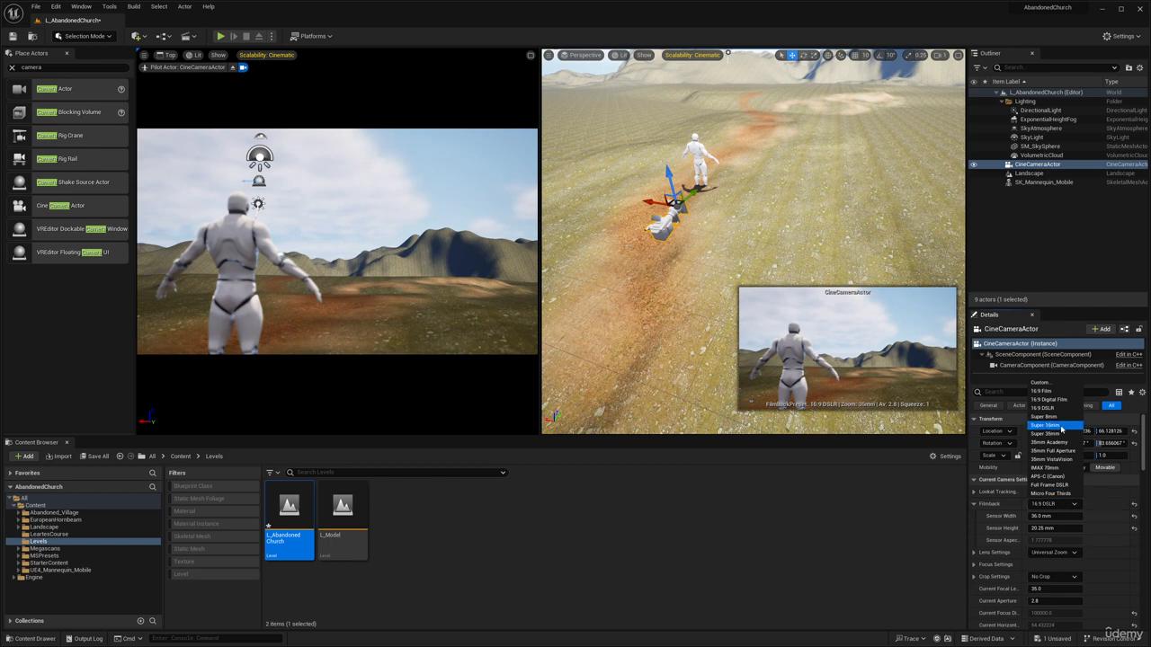
pyautogui.click(1050, 425)
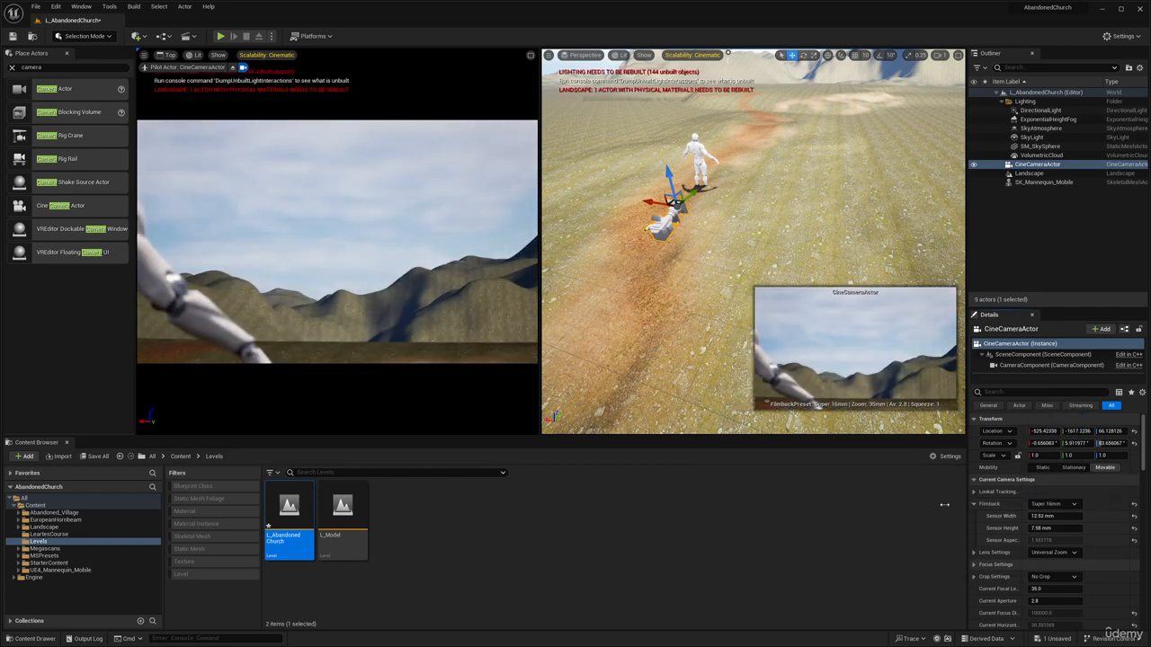
pyautogui.click(1056, 505)
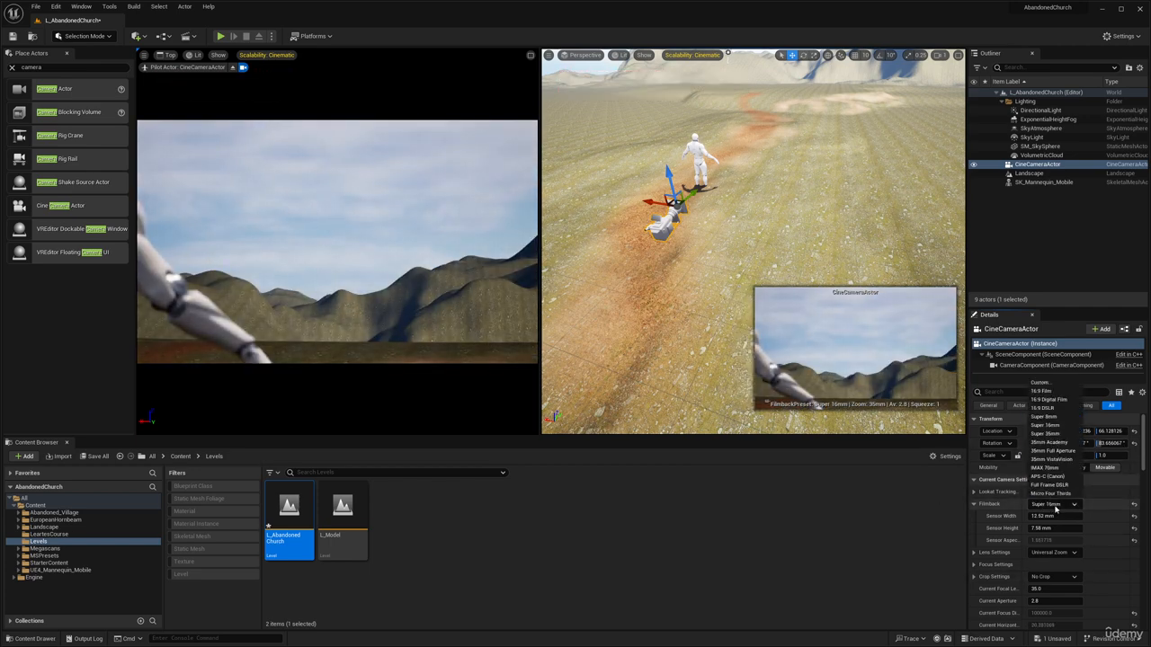
pyautogui.click(1045, 467)
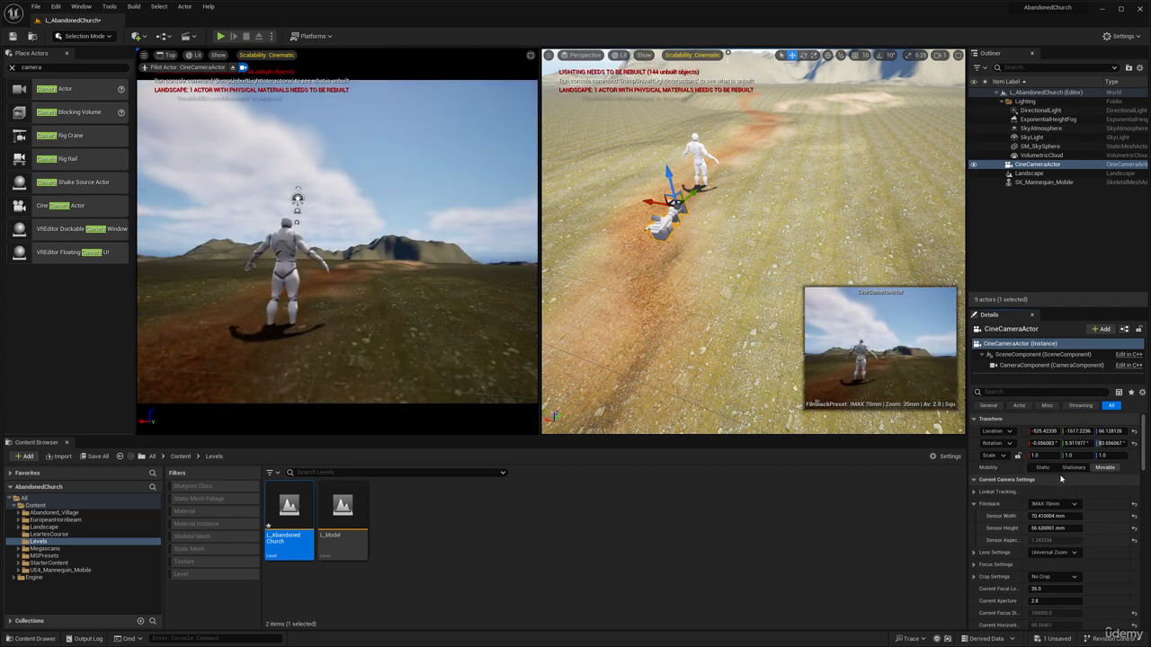
pyautogui.click(1054, 505)
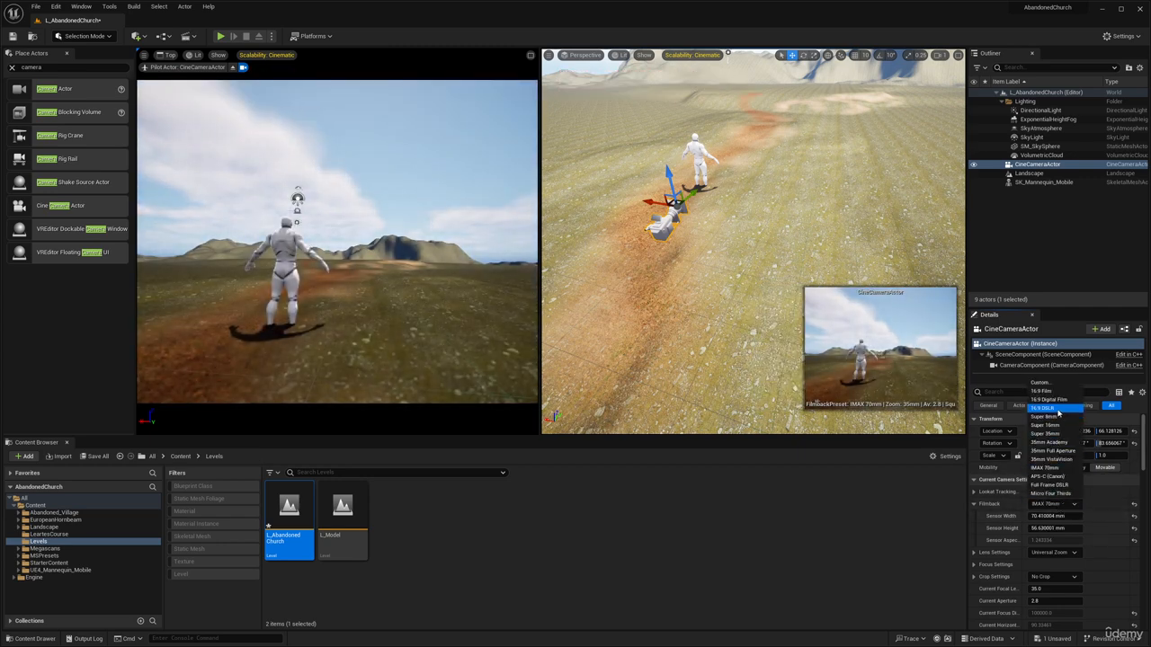
pyautogui.click(1045, 408)
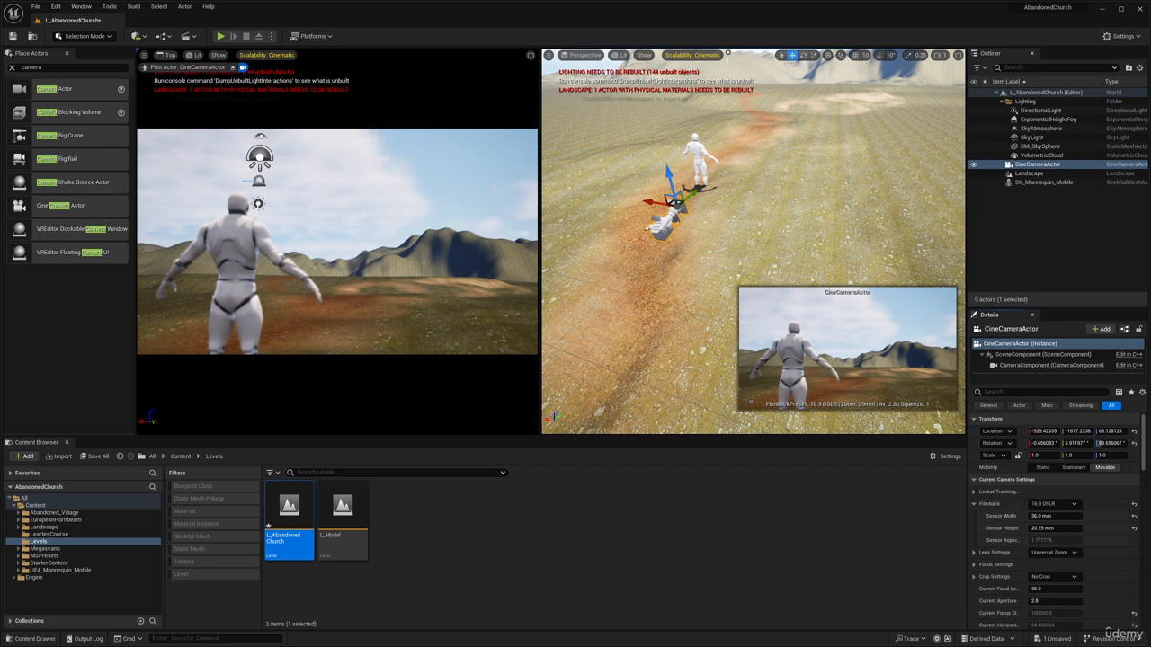
# - Expand the cine camera's focus settings, widen the property names, and turn on the debug focus plane
pyautogui.moveTo(810, 260)
pyautogui.mouseDown(button='right')
pyautogui.moveTo(764, 252)
pyautogui.moveTo(801, 252)
pyautogui.mouseUp(button='right')
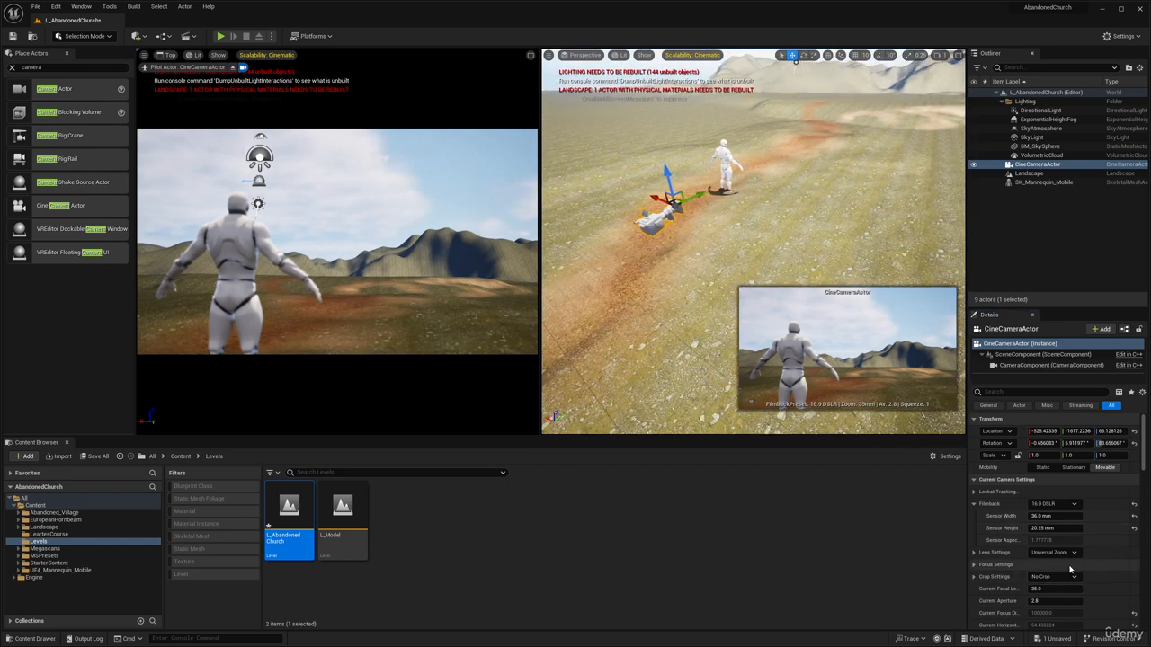
pyautogui.scroll(-2, 1070, 569)
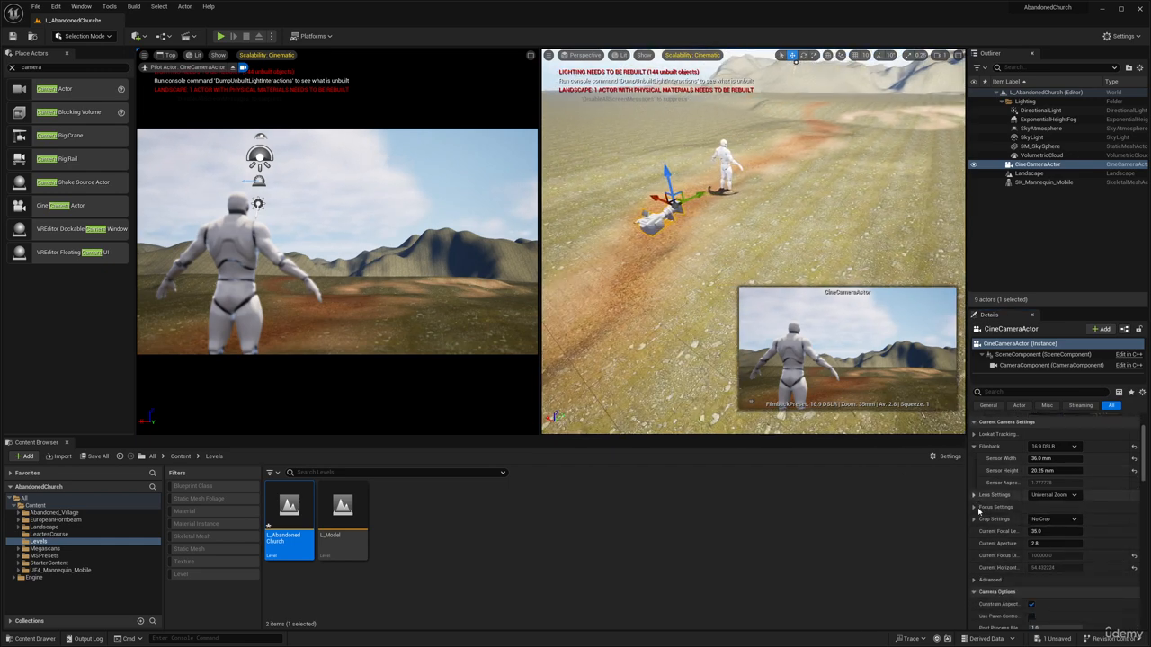
pyautogui.click(974, 507)
pyautogui.scroll(-2, 976, 511)
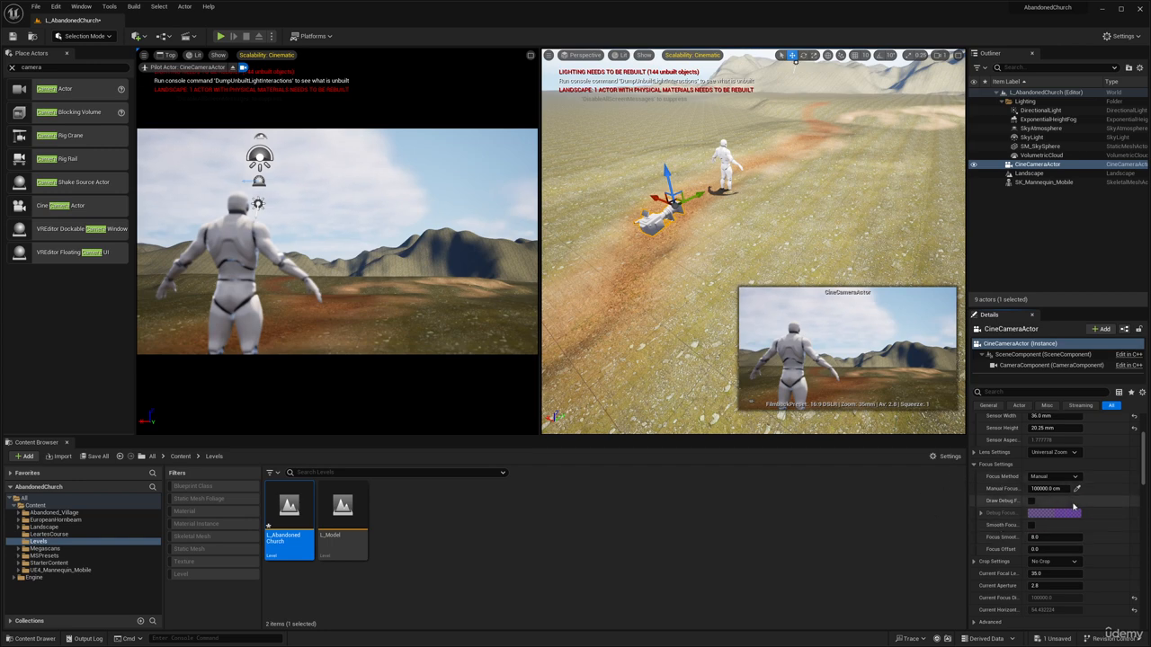
pyautogui.moveTo(756, 201)
pyautogui.mouseDown(button='right')
pyautogui.moveTo(718, 171)
pyautogui.moveTo(748, 216)
pyautogui.mouseUp(button='right')
pyautogui.press('w')
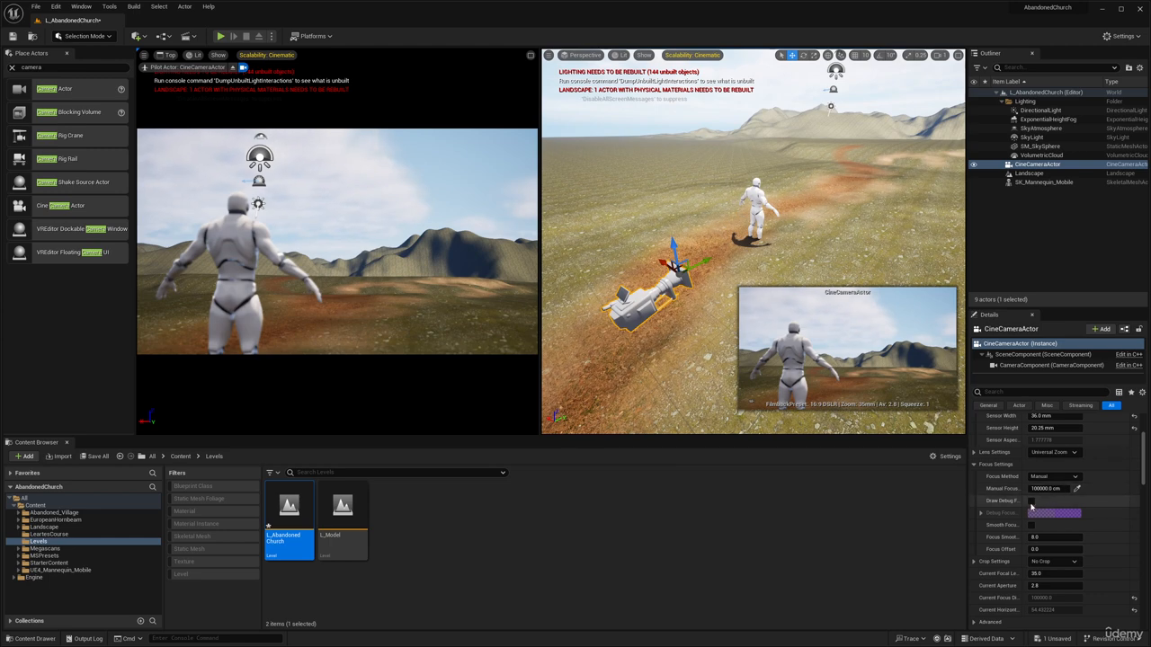
pyautogui.moveTo(1026, 505); pyautogui.dragTo(1045, 505)
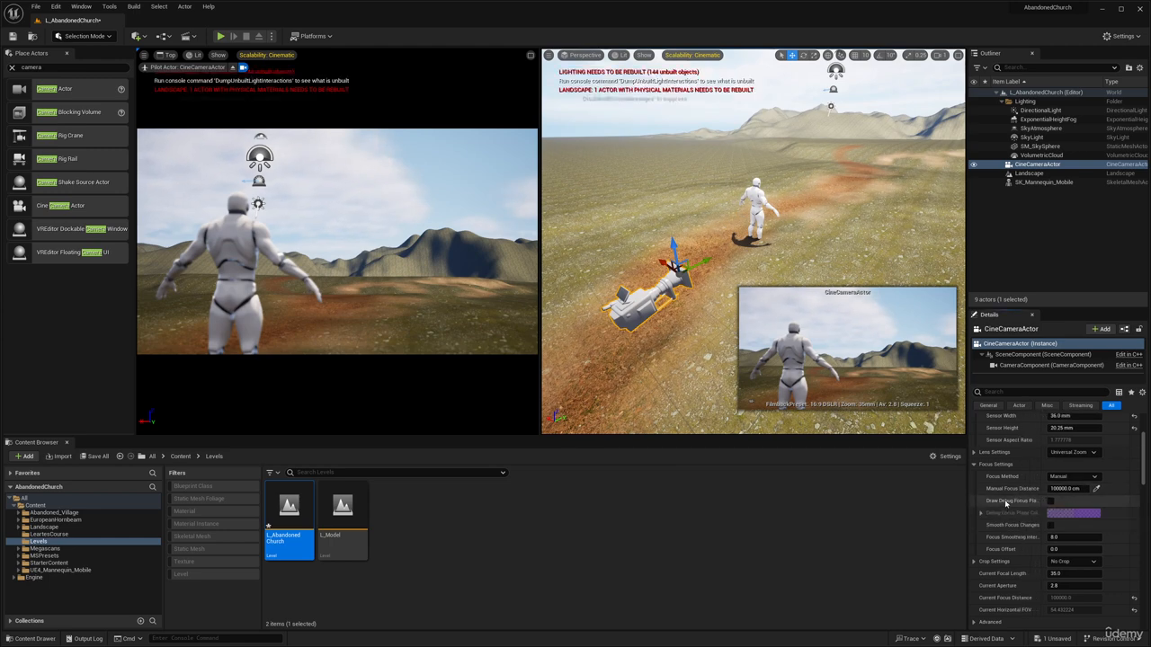
pyautogui.click(1050, 501)
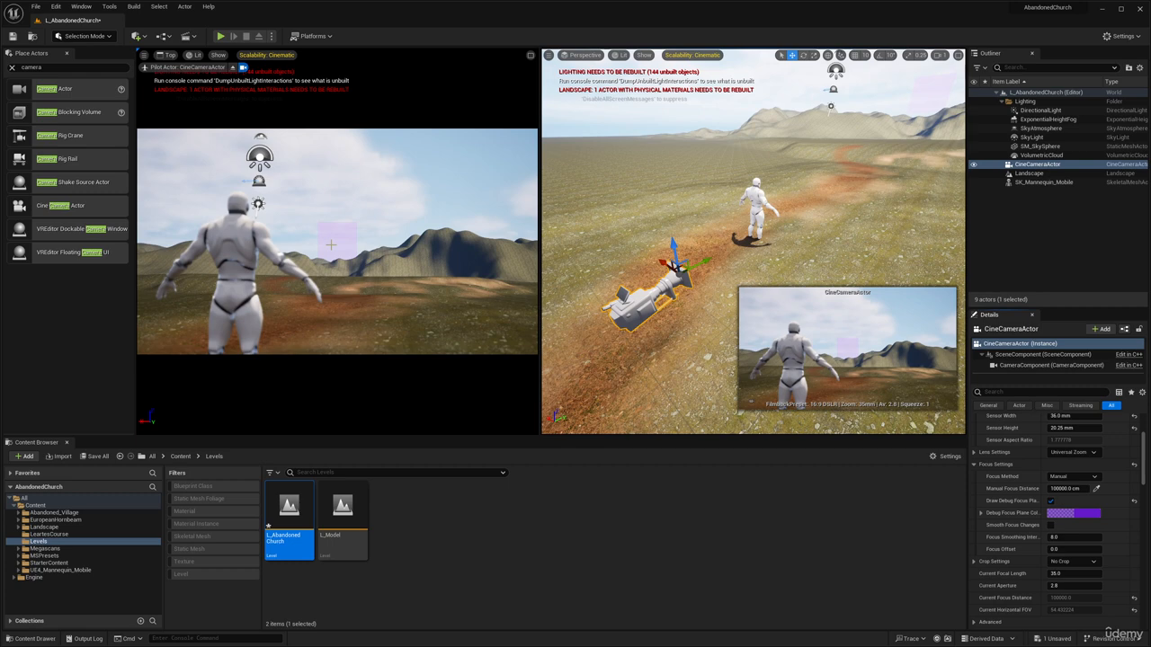
# - With the Manual focus method, bring the focus distance to about 316 cm at the mannequin and hide the debug focus plane
pyautogui.click(1070, 478)
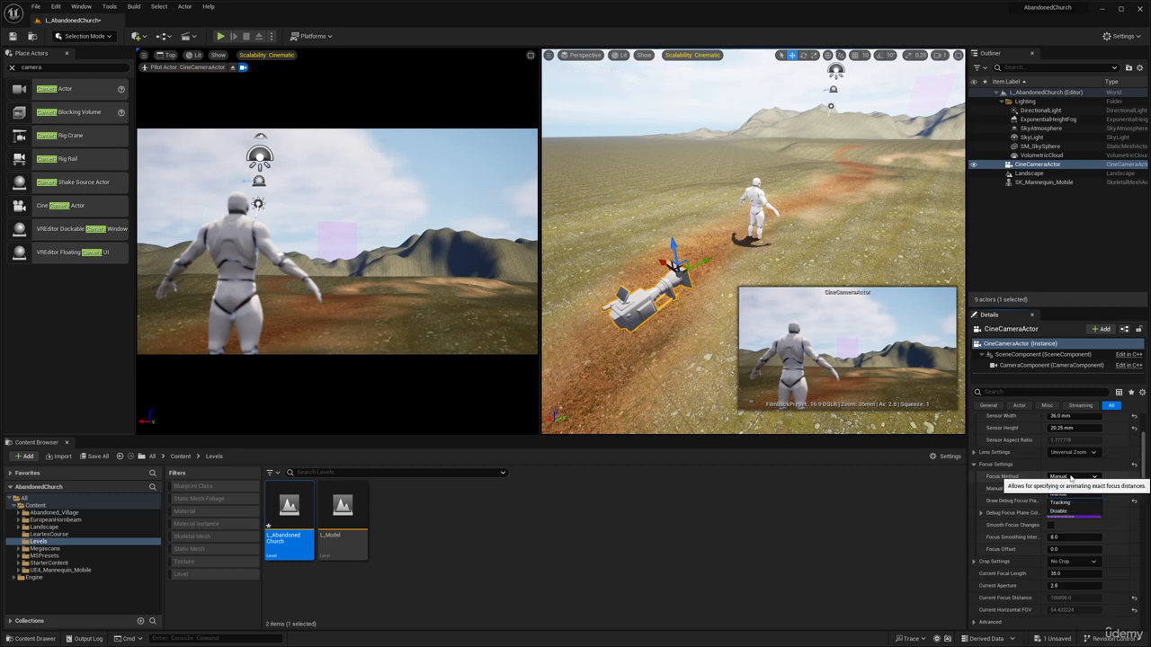
pyautogui.click(1066, 494)
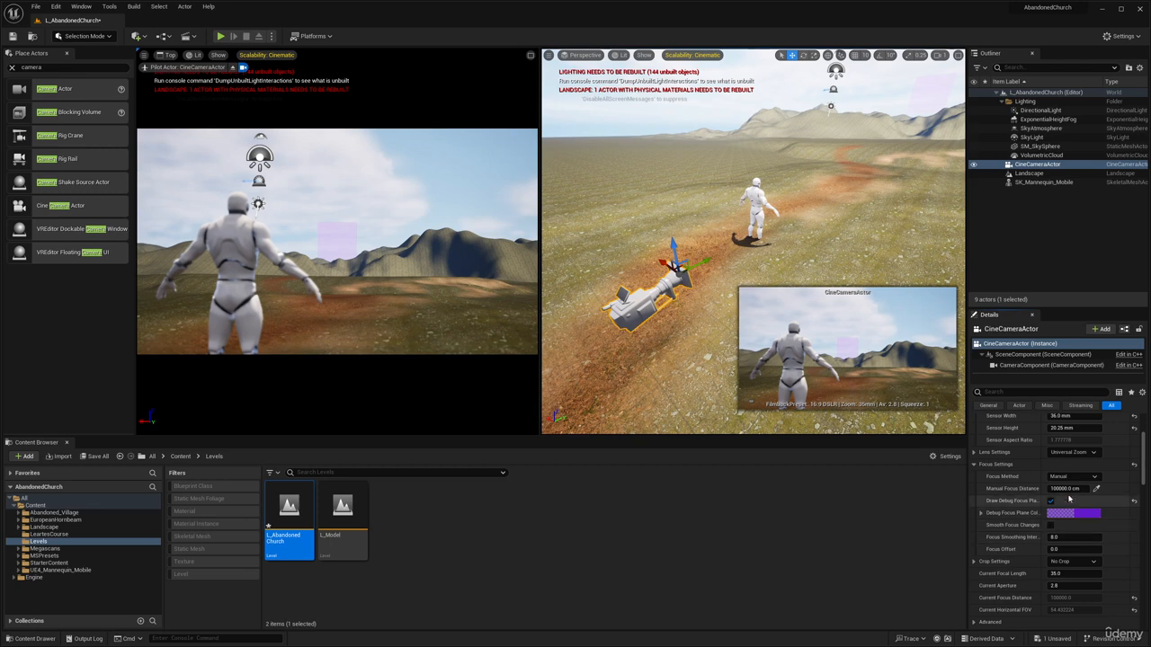
pyautogui.moveTo(1073, 488); pyautogui.dragTo(1000, 489)
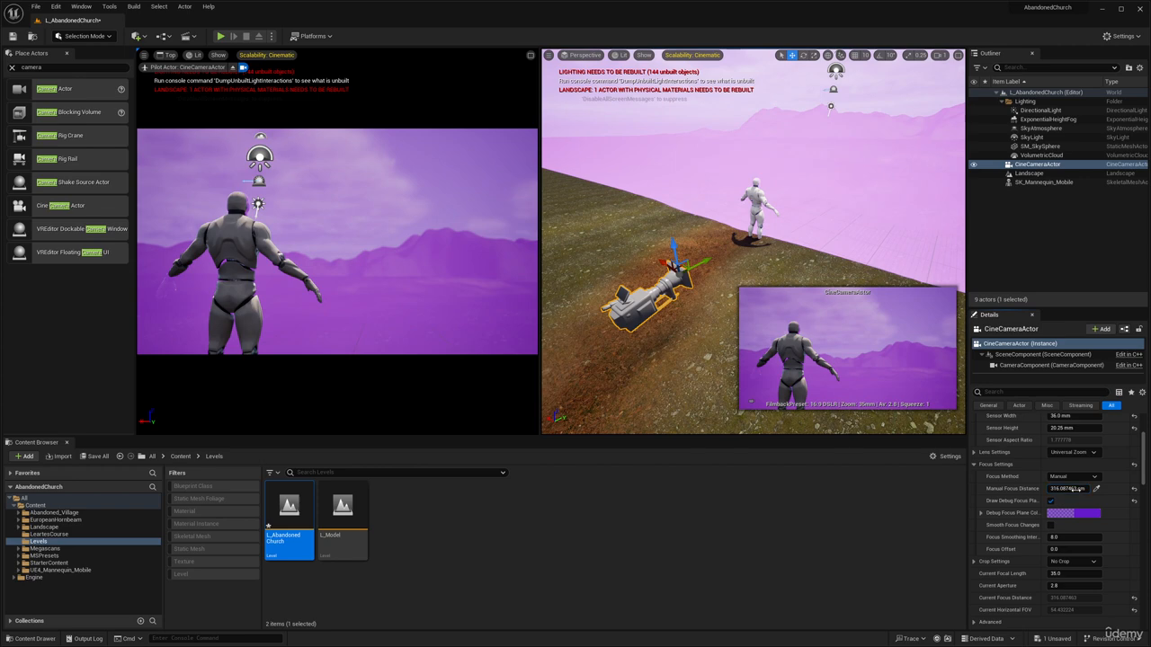
pyautogui.click(1052, 501)
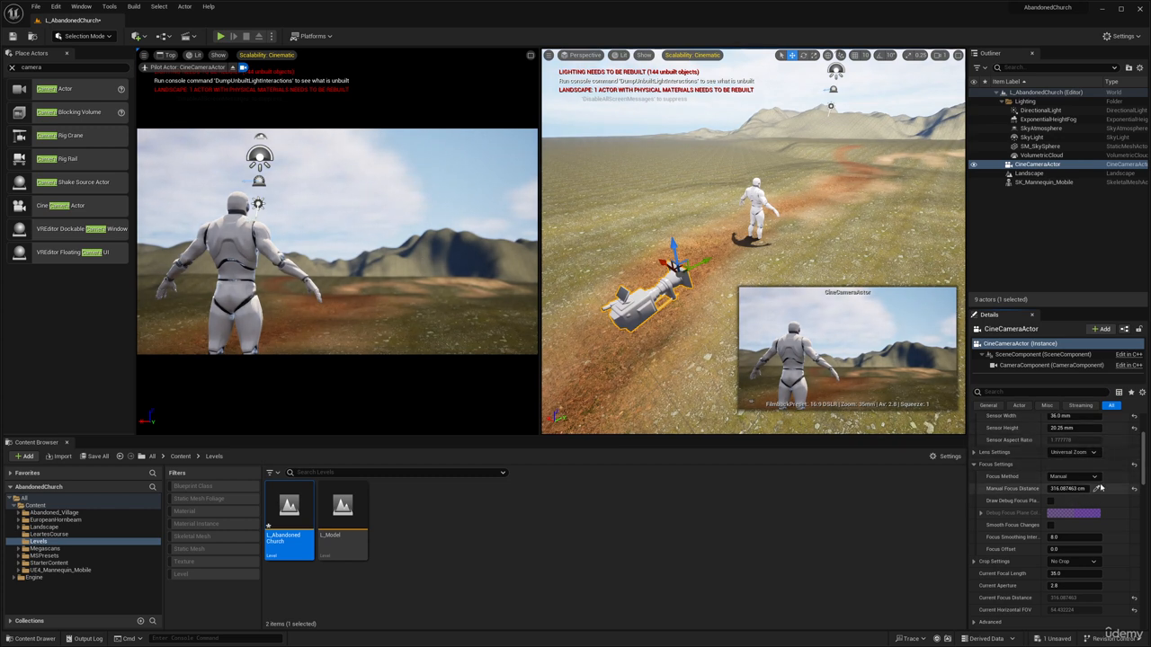
# - Using the debug focus plane, push the manual focus distance out to about 2809 cm, and hide the plane again
pyautogui.click(1050, 501)
pyautogui.moveTo(1066, 489); pyautogui.dragTo(1095, 489)
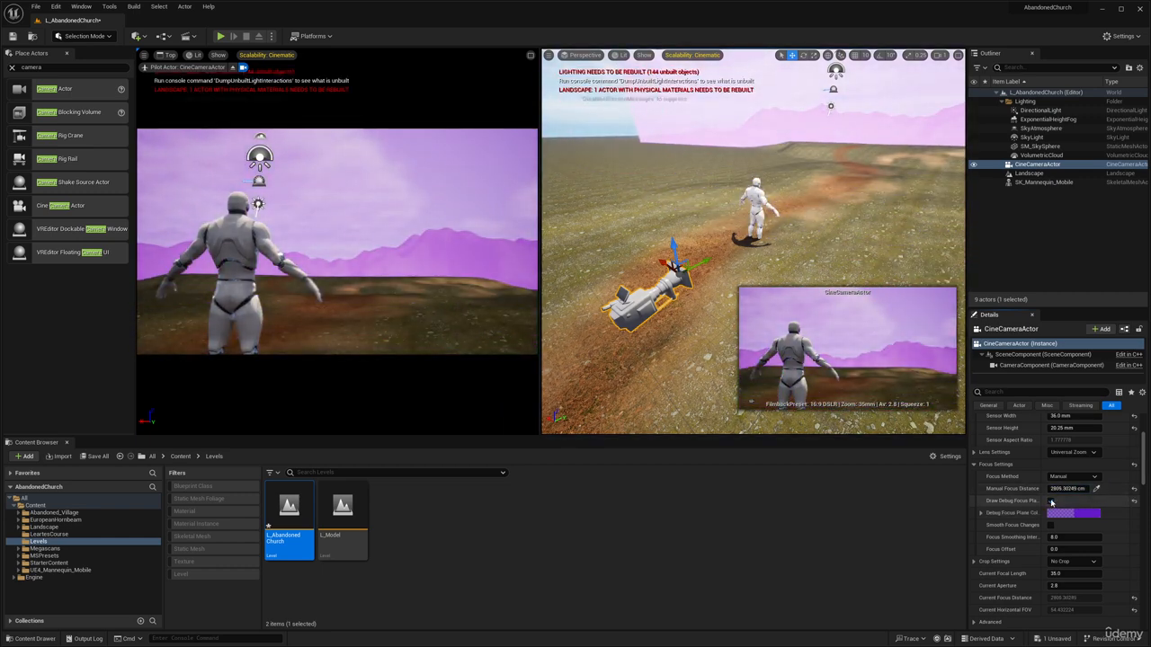
pyautogui.click(1050, 501)
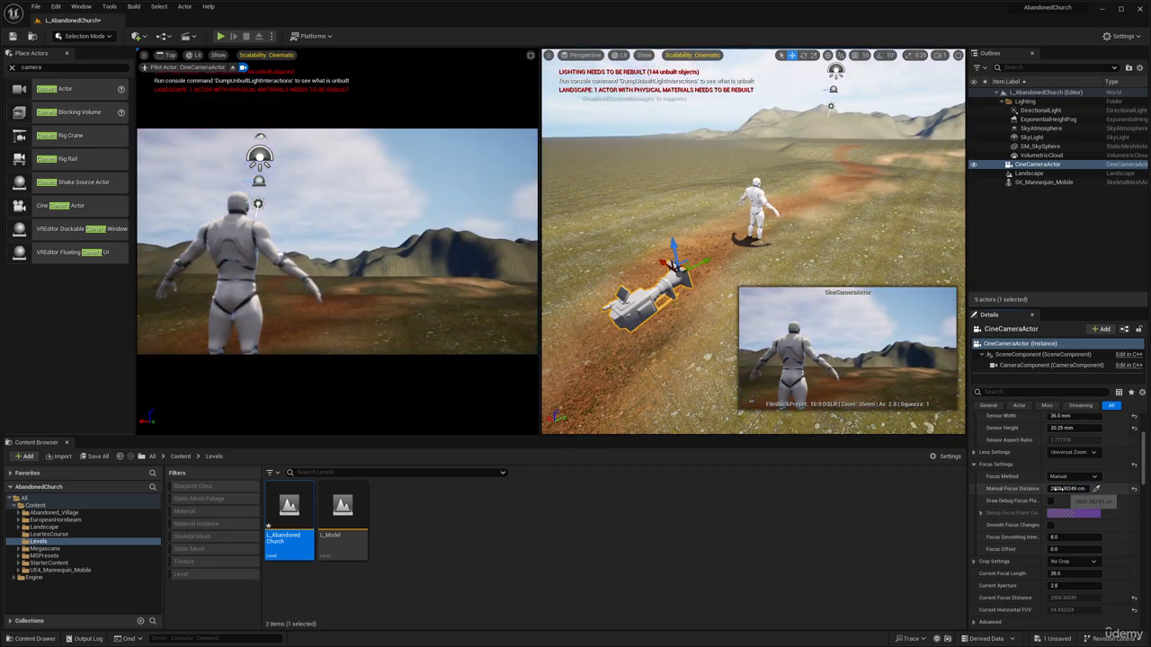
pyautogui.click(1074, 477)
pyautogui.click(1063, 493)
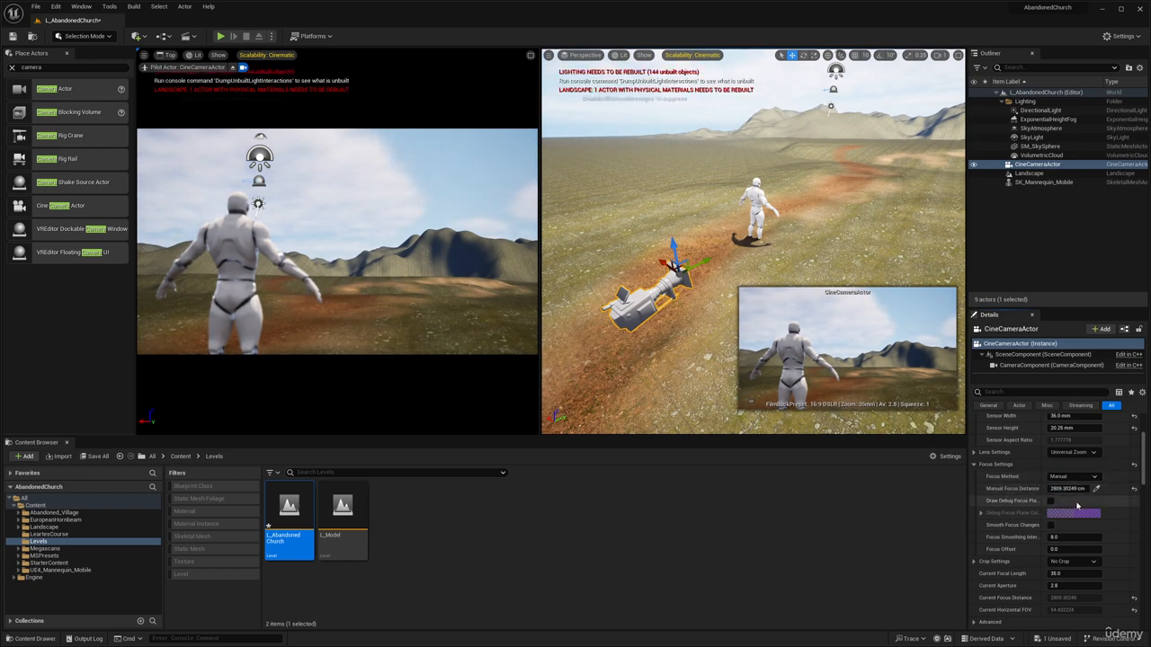
# - Raise the focal length to about 70.4 mm and rotate the cine camera sideways to bring the mannequin back into frame
pyautogui.scroll(-2, 1071, 531)
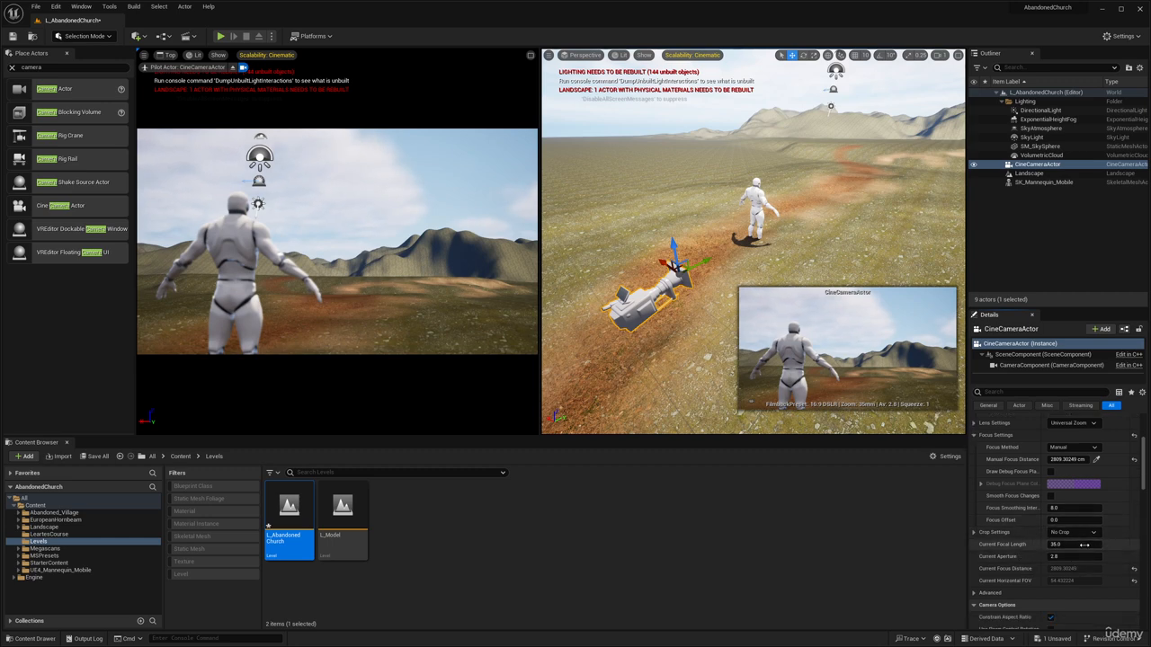
pyautogui.moveTo(1069, 546)
pyautogui.mouseDown()
pyautogui.moveTo(982, 545)
pyautogui.moveTo(1088, 546)
pyautogui.moveTo(1073, 546)
pyautogui.mouseUp()
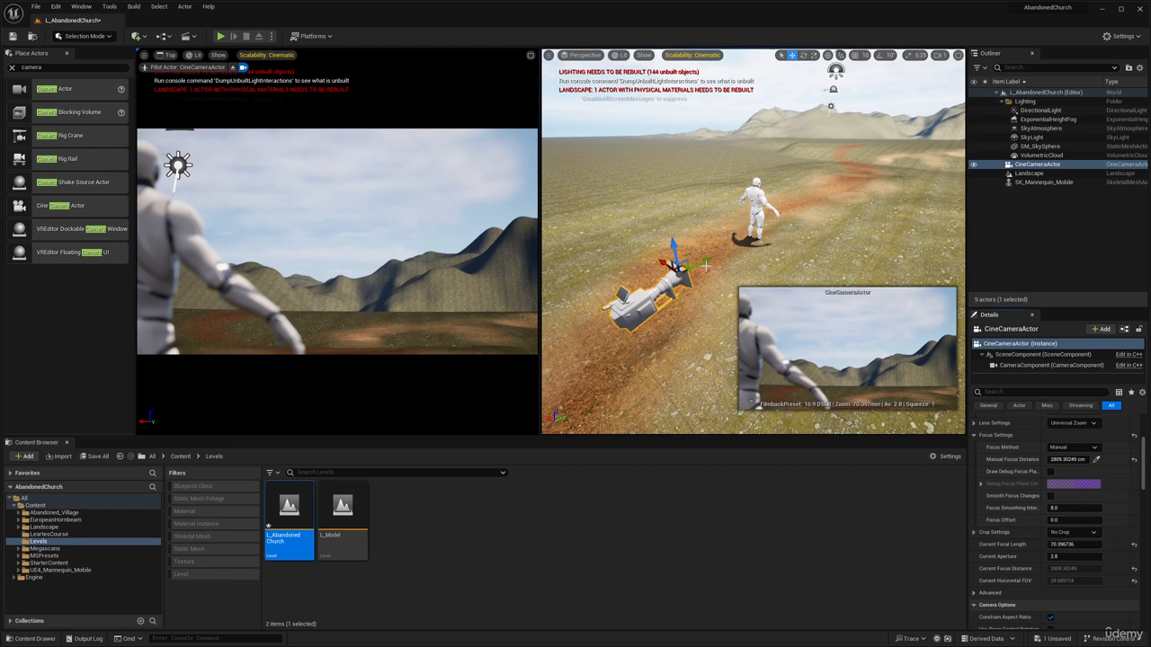
pyautogui.moveTo(704, 265); pyautogui.dragTo(694, 267)
pyautogui.press('e')
pyautogui.moveTo(665, 306); pyautogui.dragTo(630, 319)
# - Set the cine camera's current focal length to 85 mm
pyautogui.click(1083, 545)
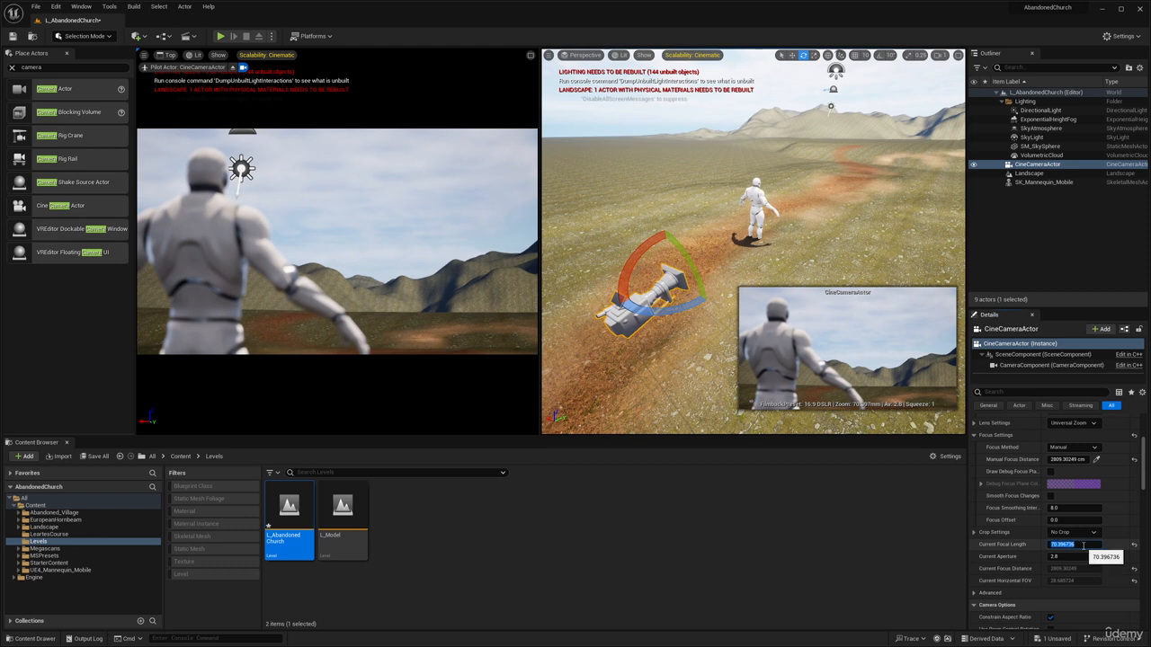
pyautogui.write('7')
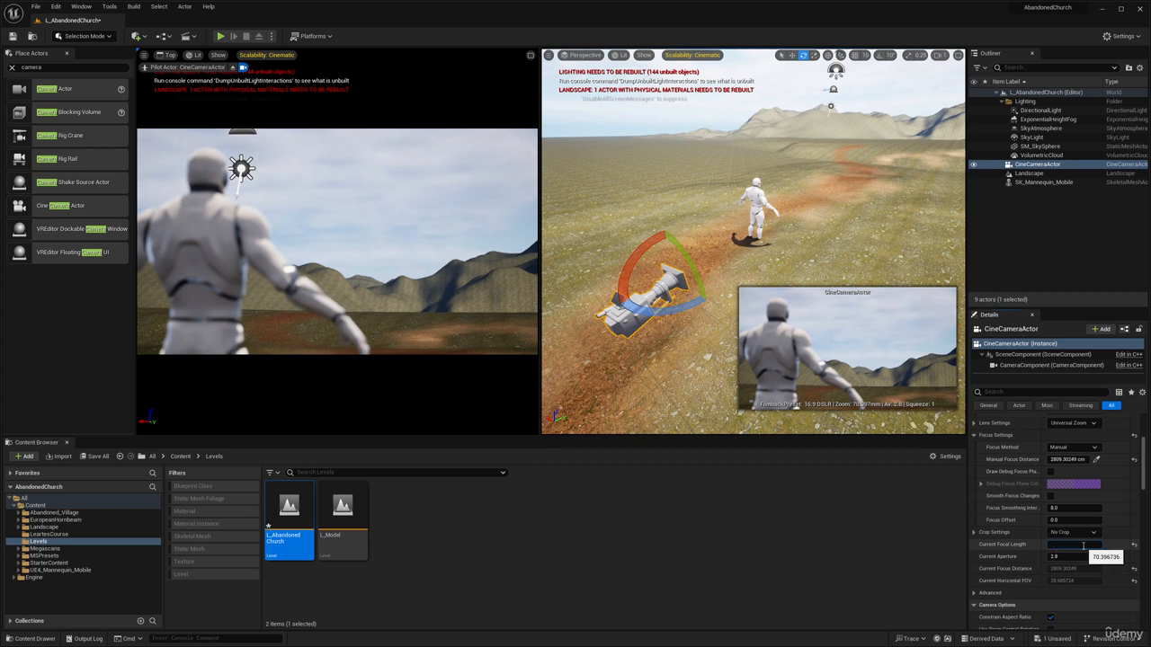
pyautogui.write('5')
pyautogui.press('Return')
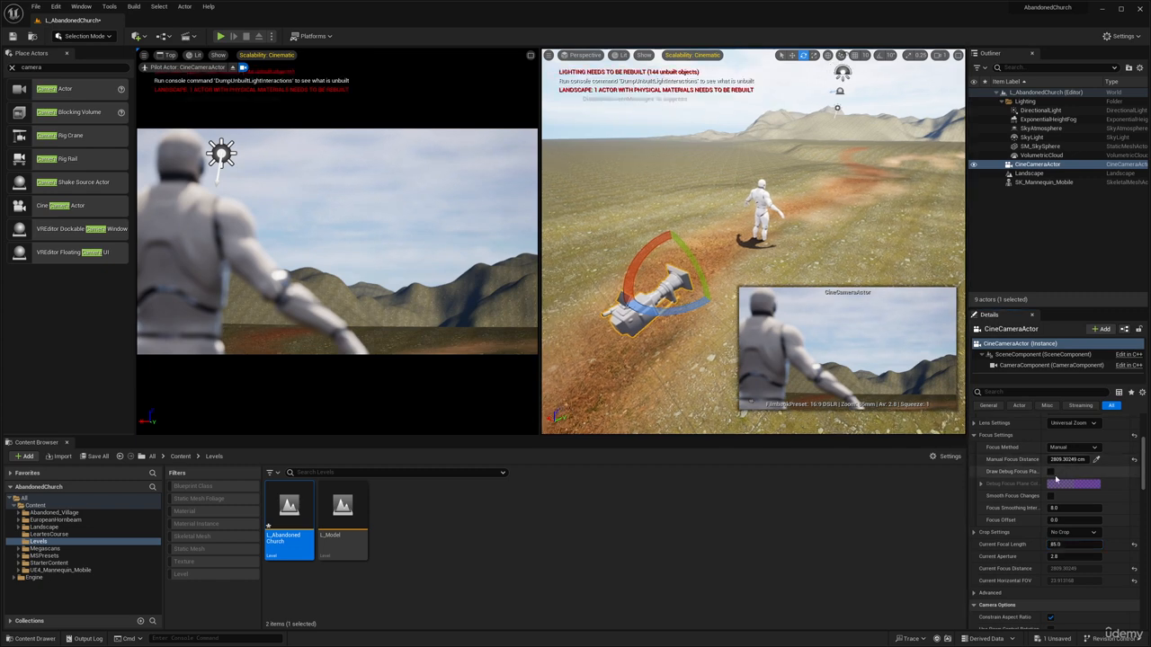
# - Using the debug focus plane temporarily, focus on the mannequin with a manual focus distance of about 319 cm
pyautogui.click(1051, 471)
pyautogui.moveTo(1070, 460); pyautogui.dragTo(1041, 460)
pyautogui.click(1051, 472)
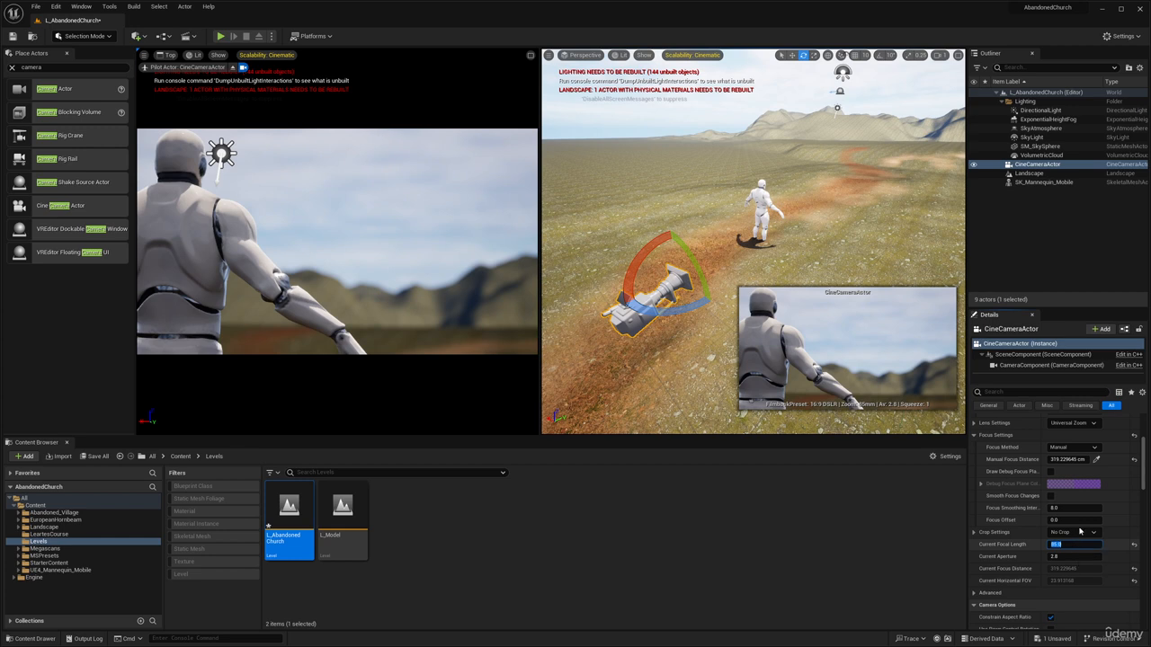
# - Set the cine camera's current focal length to 35 mm
pyautogui.click(1085, 547)
pyautogui.write('35')
pyautogui.press('Return')
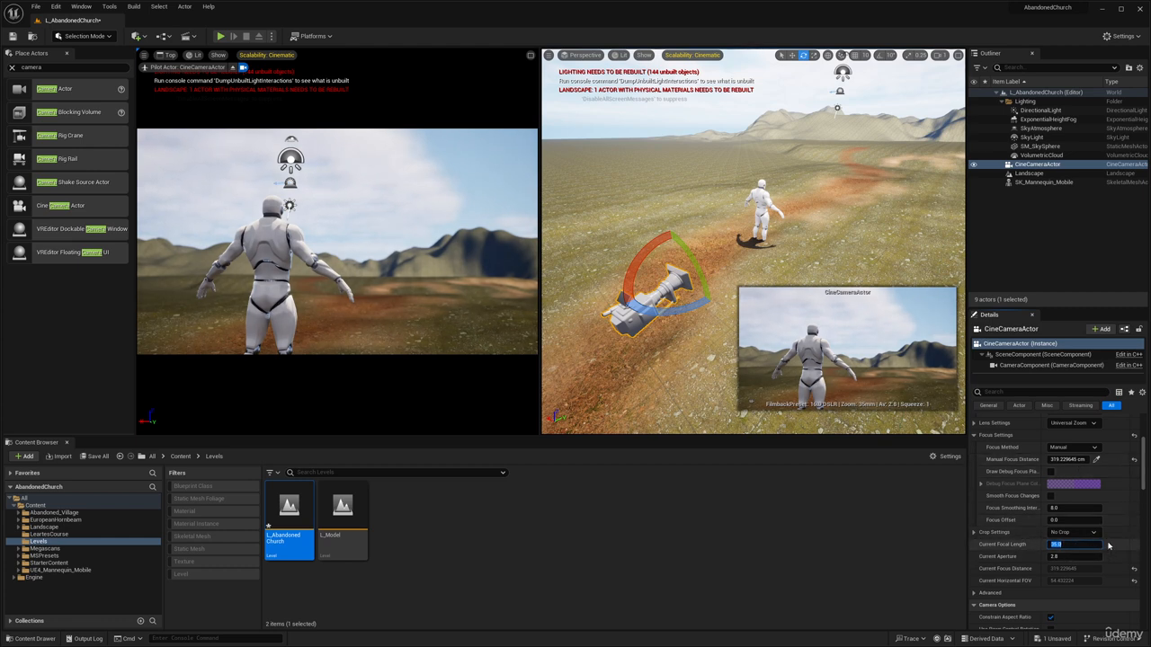
# - Set the cine camera's current aperture to 1.2
pyautogui.scroll(-1, 1109, 546)
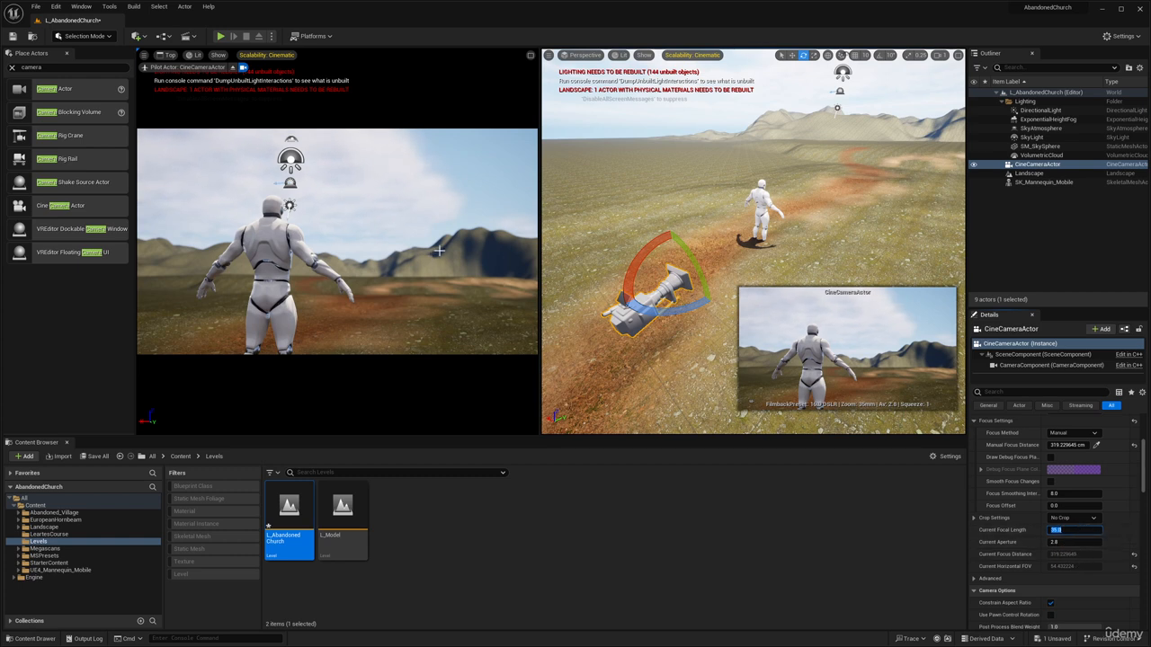
pyautogui.click(1082, 542)
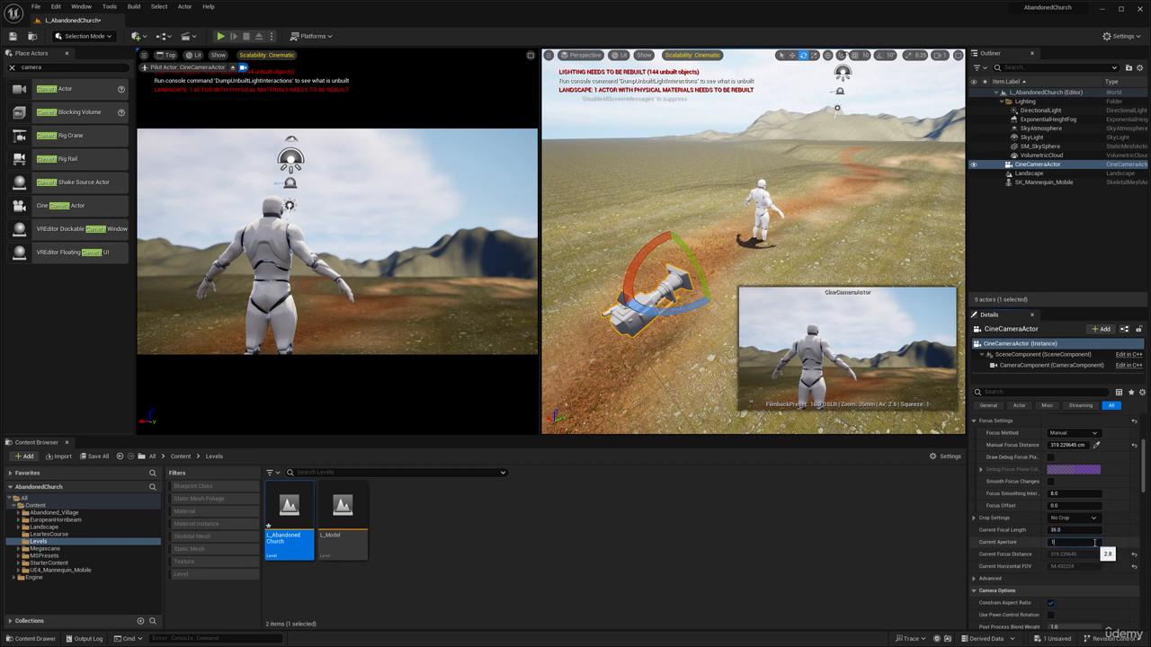
pyautogui.write('1.2')
pyautogui.press('Return')
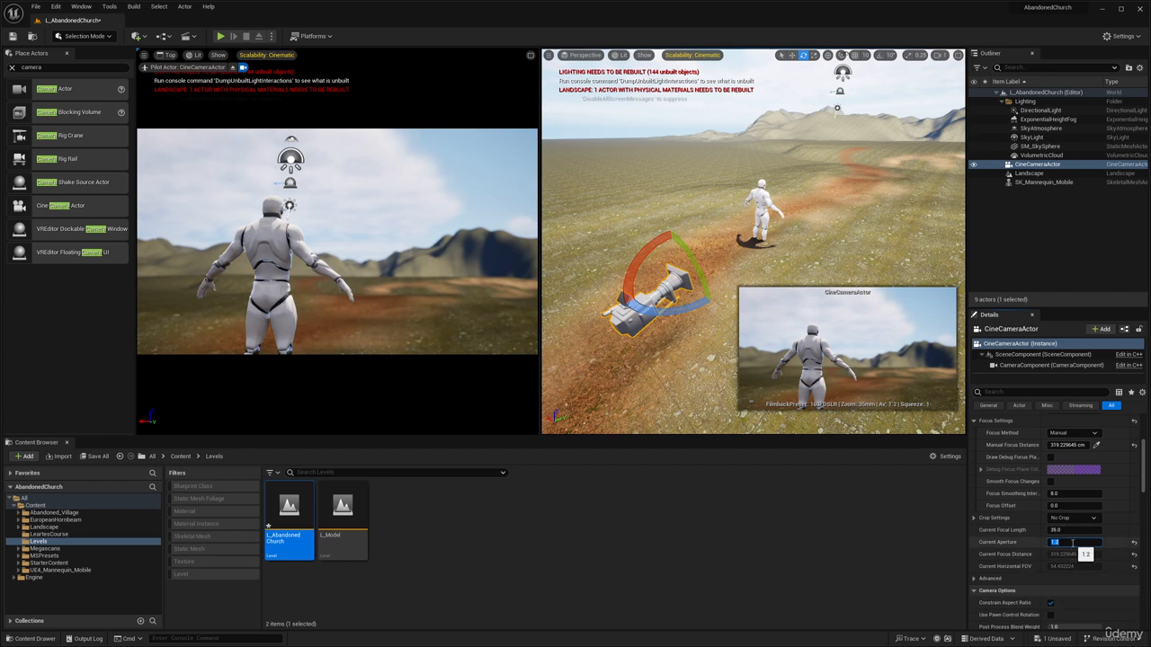
pyautogui.press('Return')
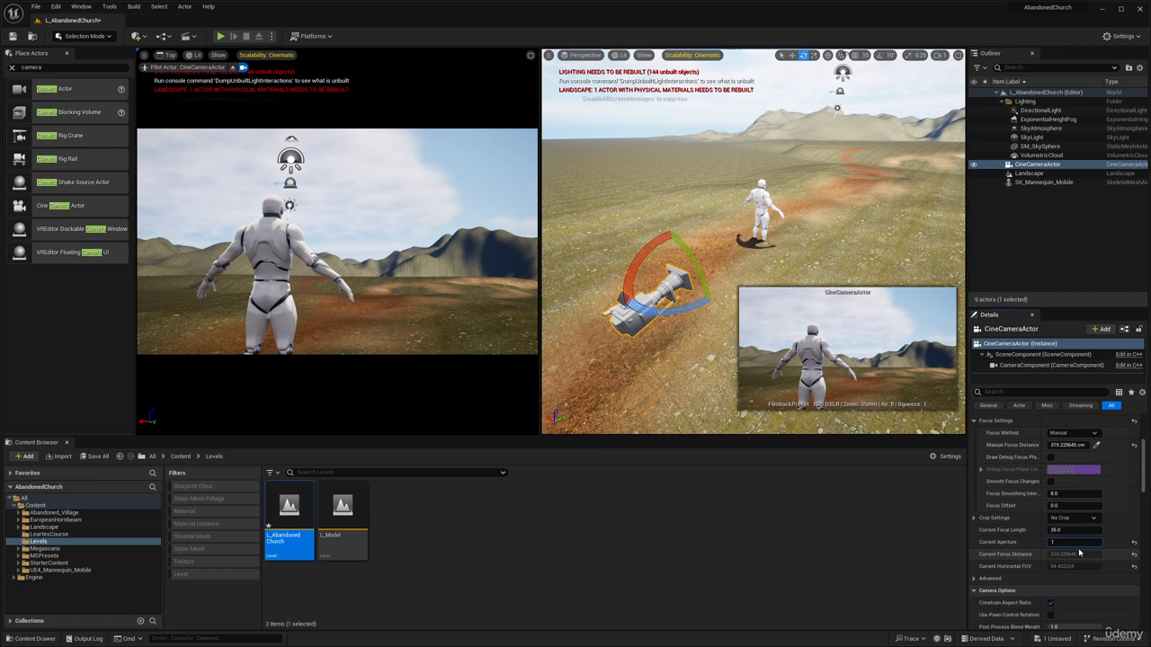
# - Set the cine camera's current aperture to 1.8
pyautogui.write('1.8')
pyautogui.press('Return')
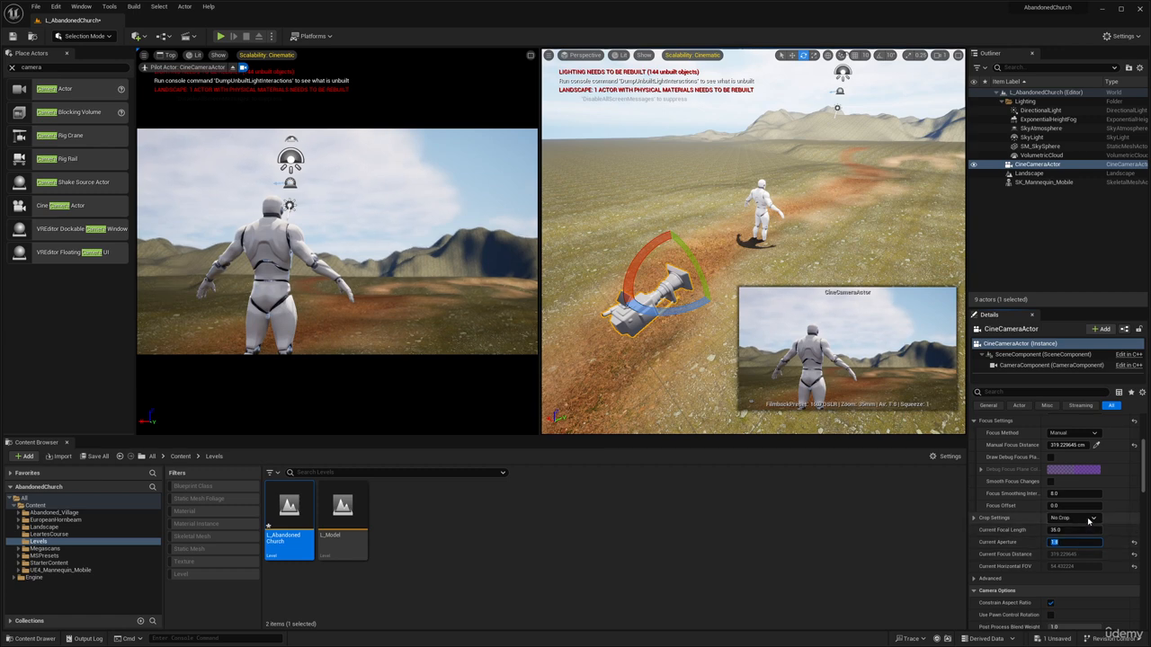
# - Undo the latest trial edits to the cine camera's aperture
pyautogui.scroll(-2, 1102, 526)
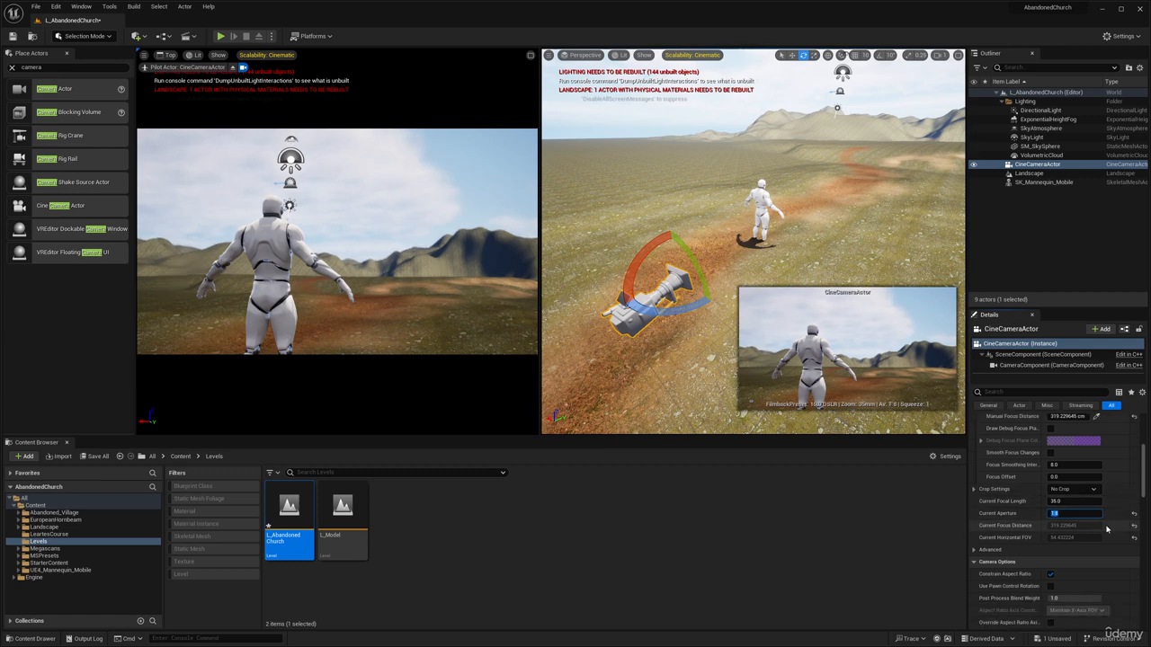
pyautogui.scroll(1, 1103, 527)
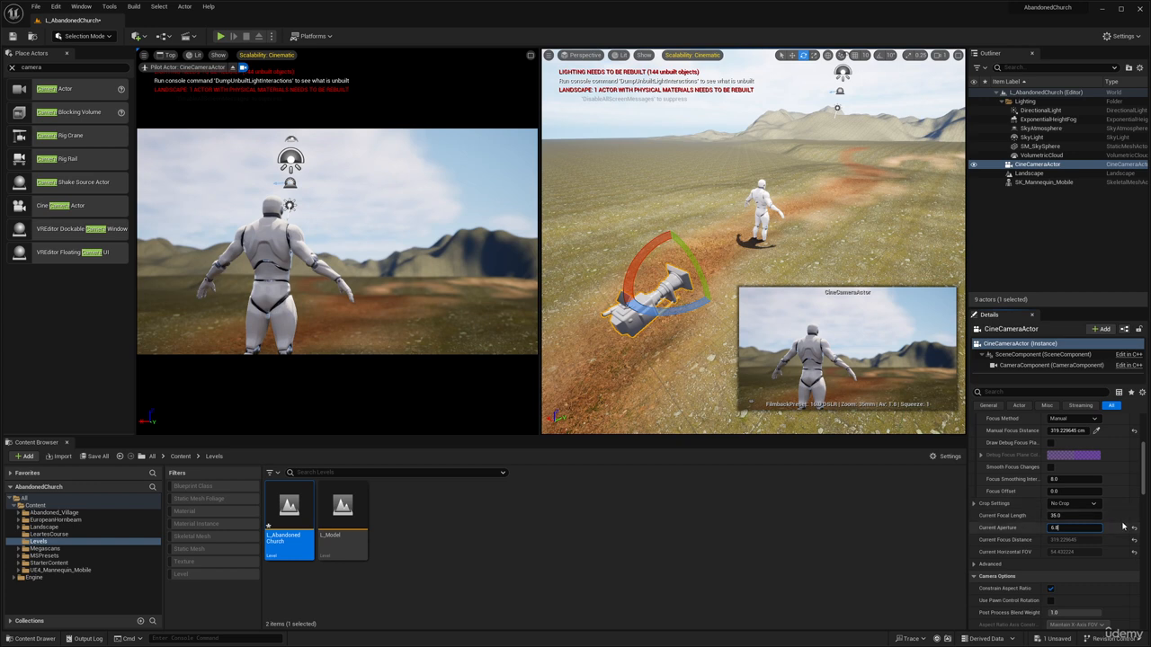
pyautogui.hotkey('ctrl', 'z')
pyautogui.hotkey('ctrl', 'z')
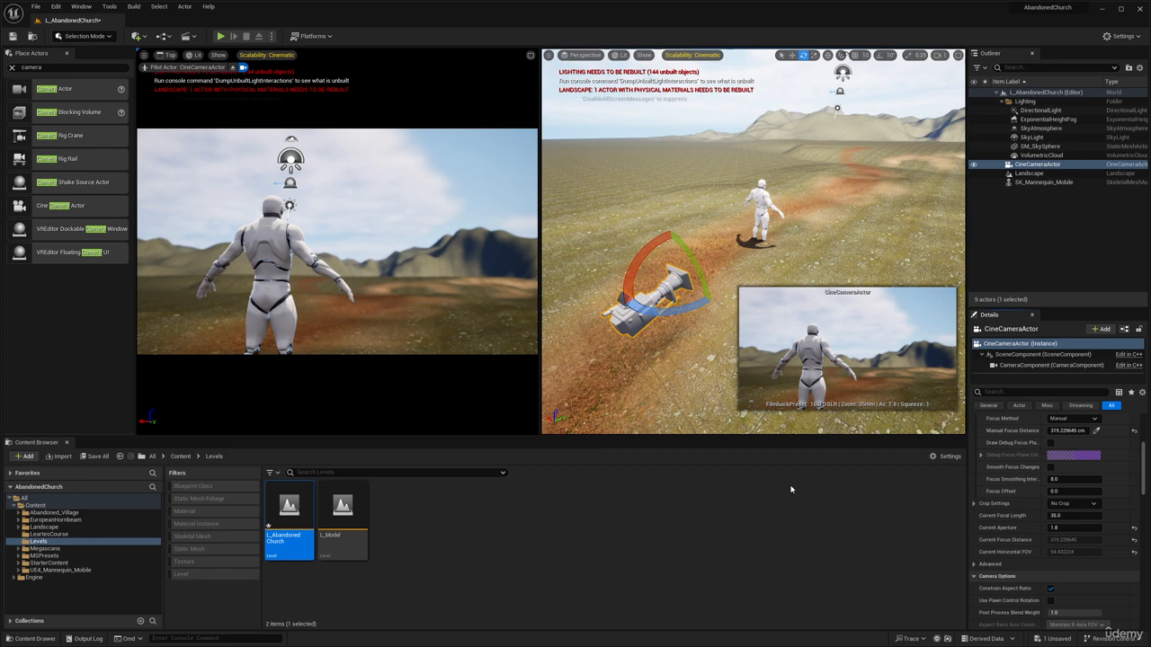
pyautogui.scroll(3, 1052, 521)
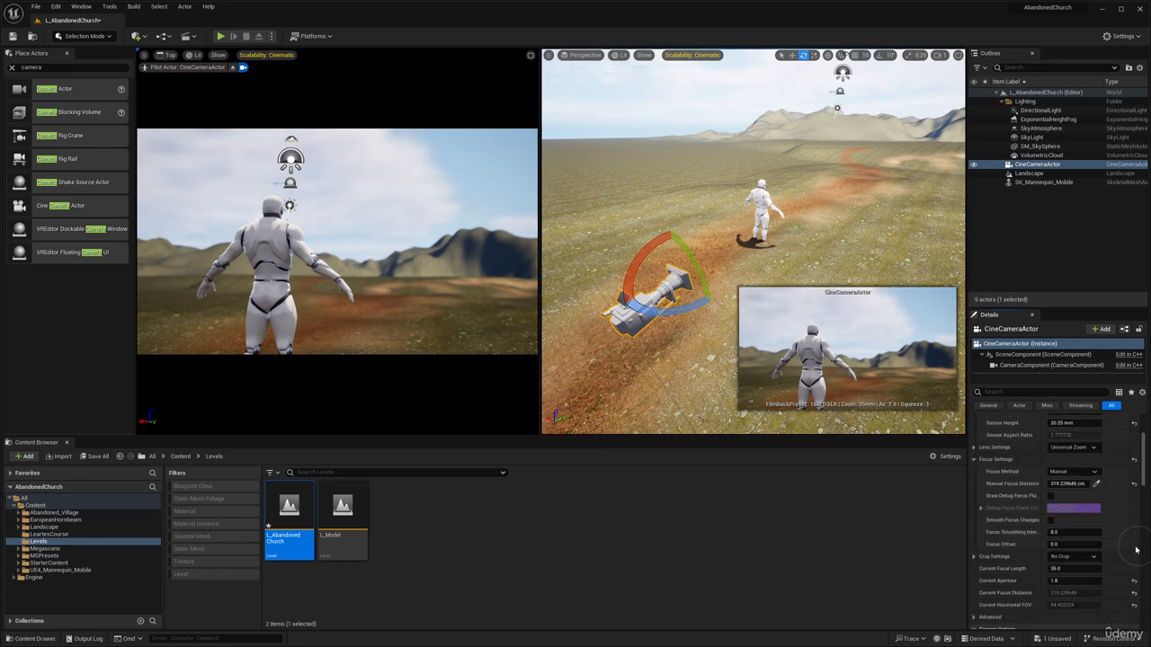
# - Rotate the cine camera to tilt it slightly upward behind the mannequin
pyautogui.click(872, 525)
pyautogui.moveTo(794, 241); pyautogui.dragTo(738, 258, button='right')
pyautogui.press('w')
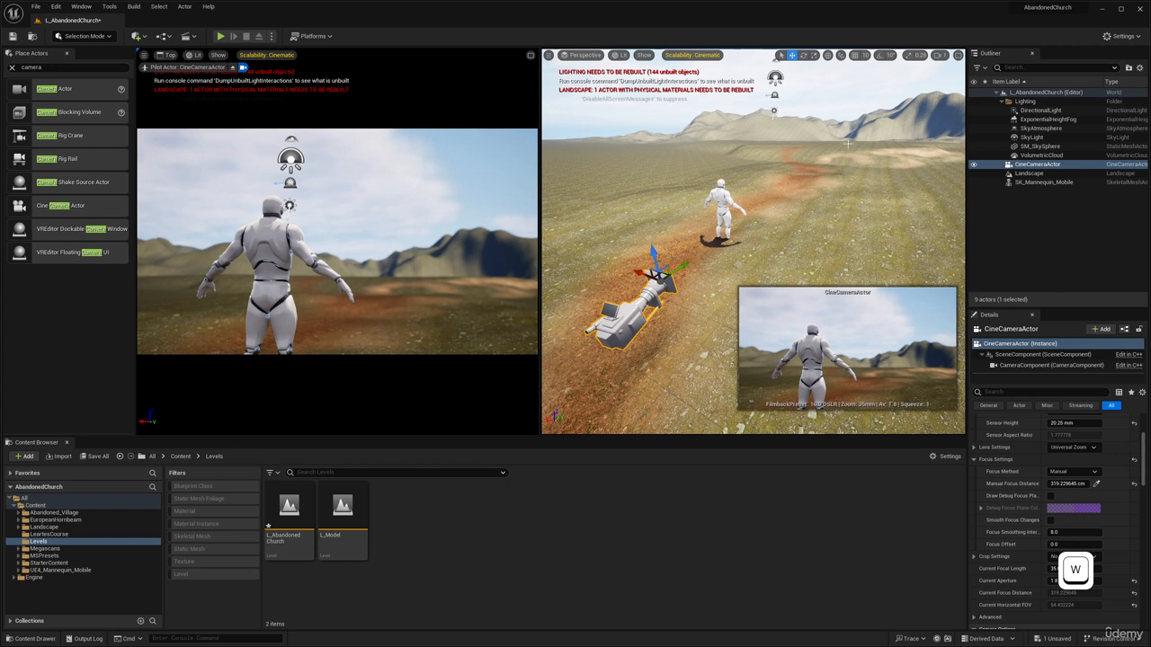
pyautogui.press('e')
pyautogui.moveTo(619, 260); pyautogui.dragTo(658, 261)
pyautogui.press('w')
pyautogui.press('a')
pyautogui.moveTo(688, 300); pyautogui.dragTo(676, 298, button='right')
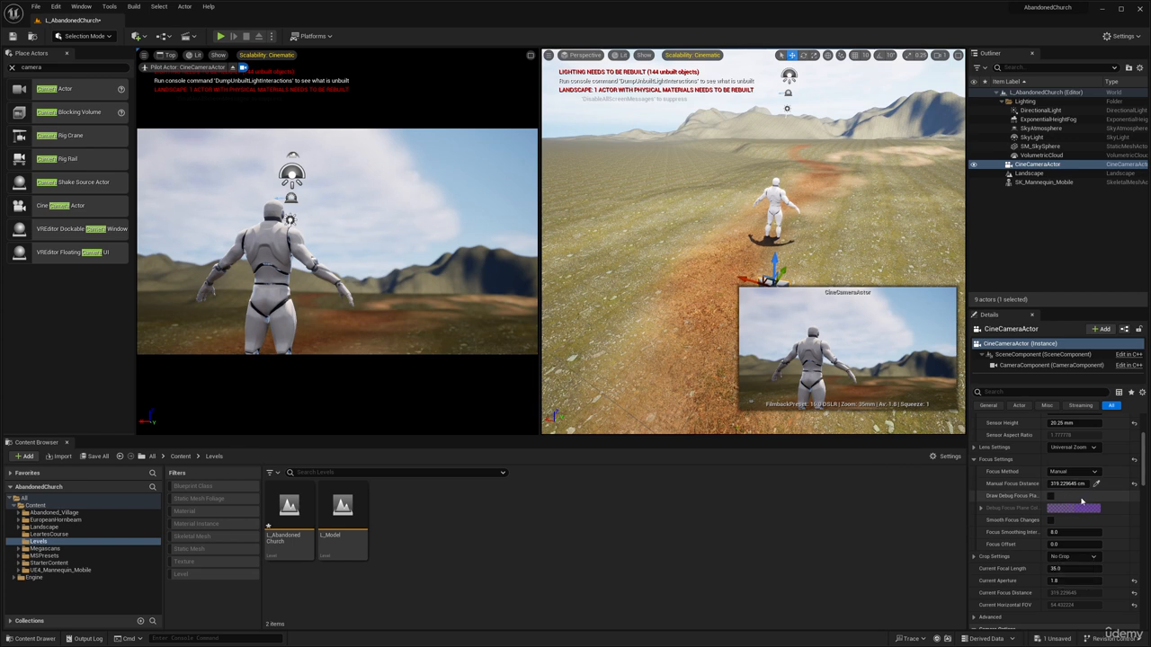
# - Set the cine camera's crop settings to the 2.39 preset
pyautogui.scroll(-1, 1052, 520)
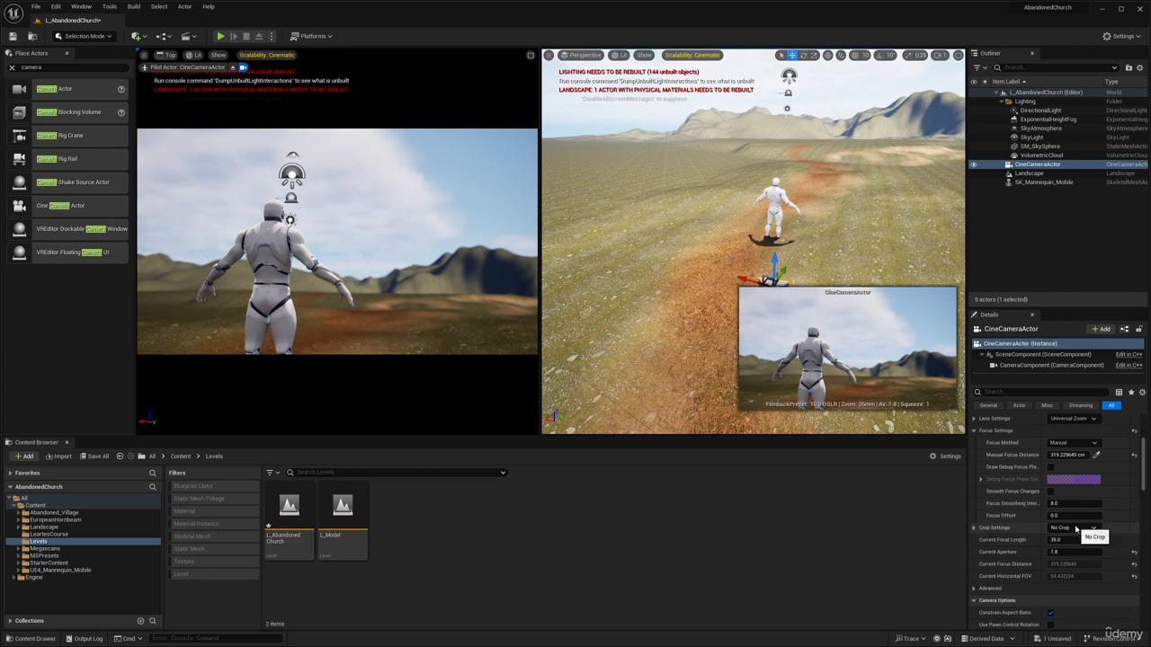
pyautogui.click(1076, 528)
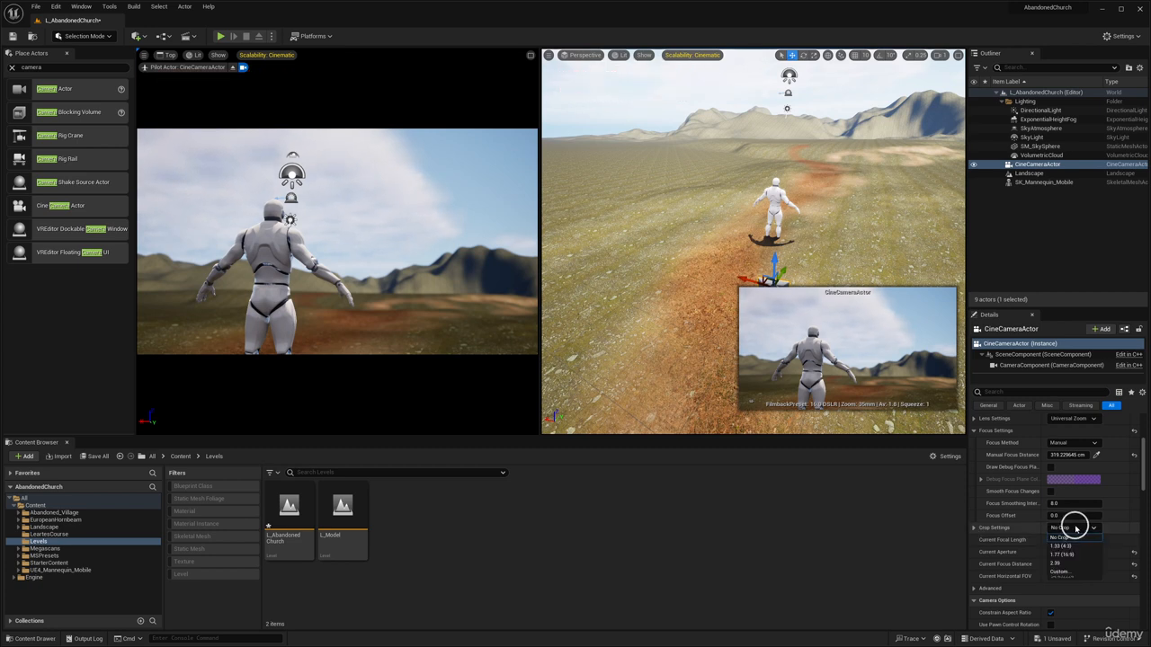
pyautogui.click(1058, 565)
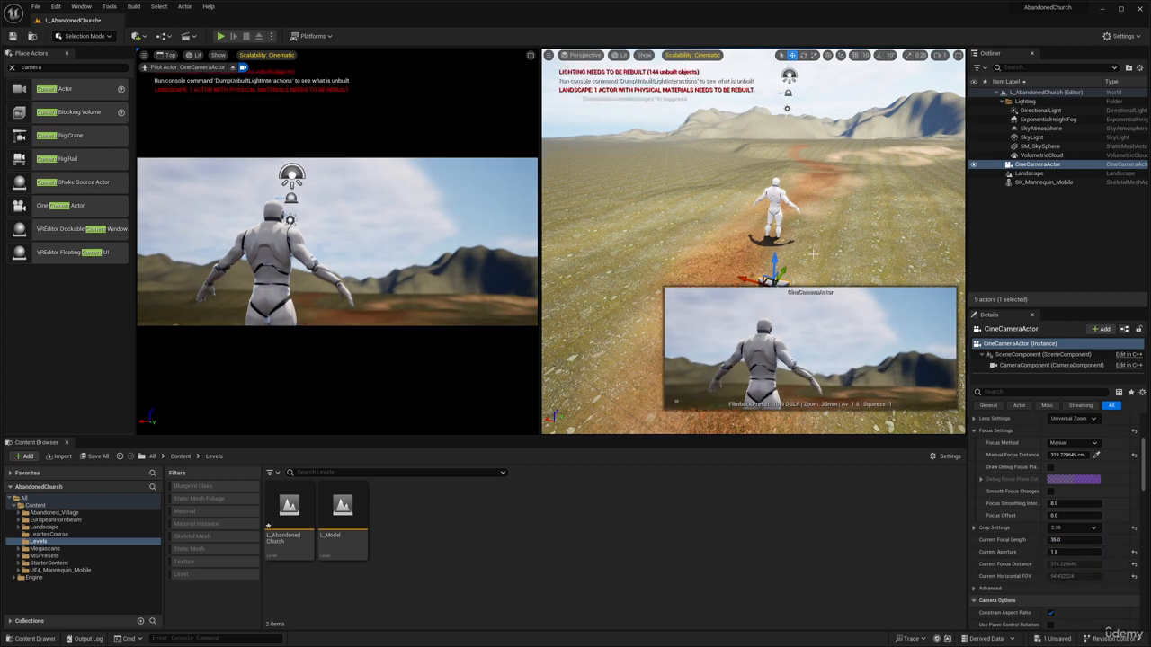
# - Try a current focal length of 15 mm on the cine camera, and return it to 35 mm
pyautogui.press('q')
pyautogui.moveTo(803, 256); pyautogui.dragTo(798, 256, button='right')
pyautogui.scroll(-1, 798, 257)
pyautogui.moveTo(668, 168); pyautogui.dragTo(670, 165)
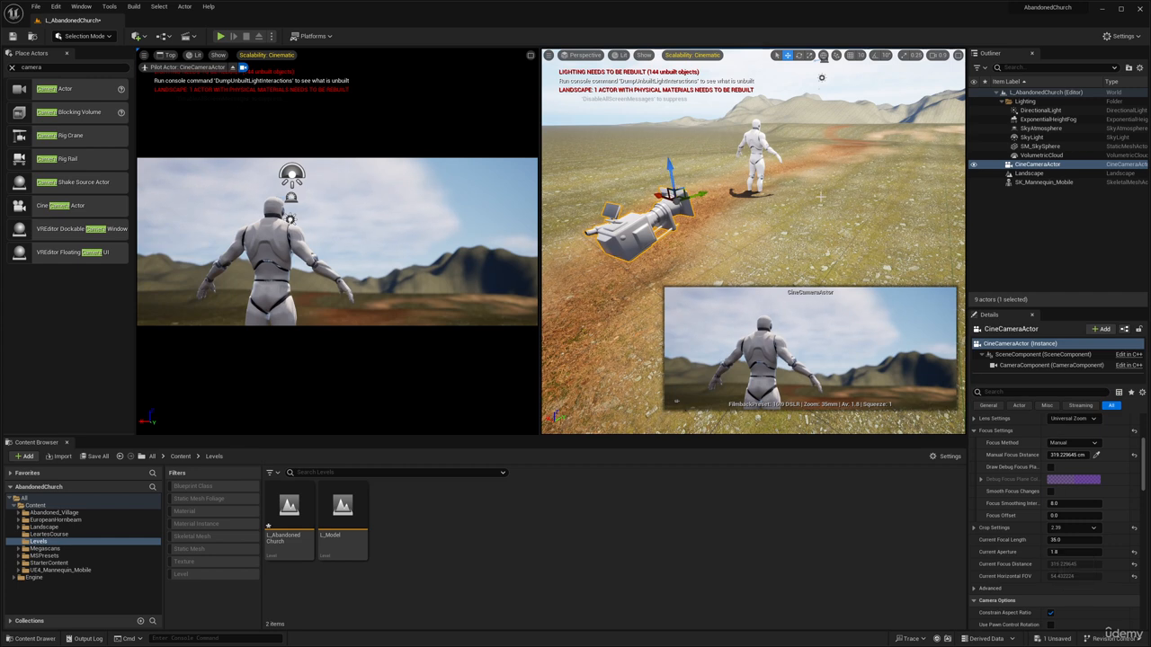
pyautogui.click(1080, 541)
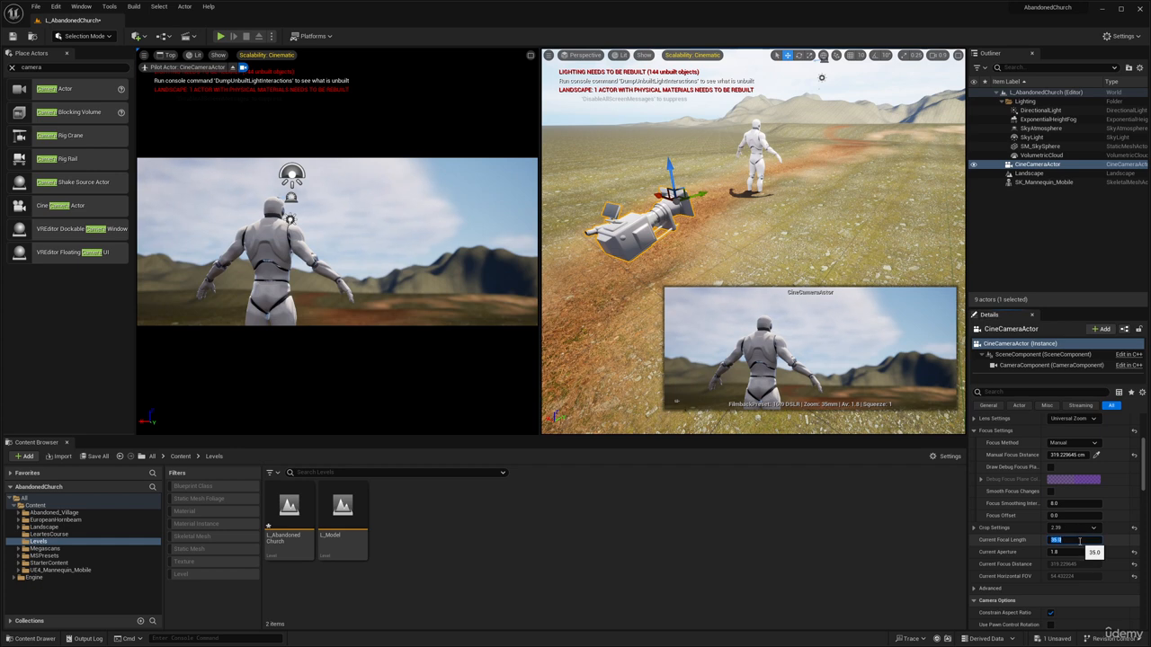
pyautogui.write('15')
pyautogui.press('Return')
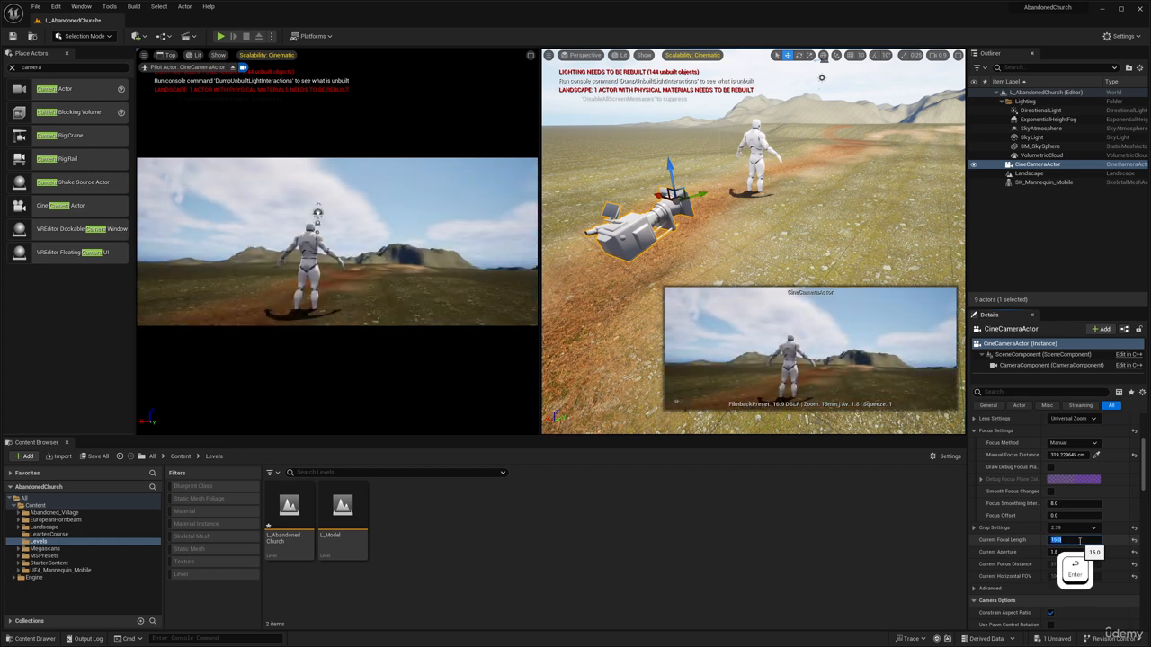
pyautogui.write('35')
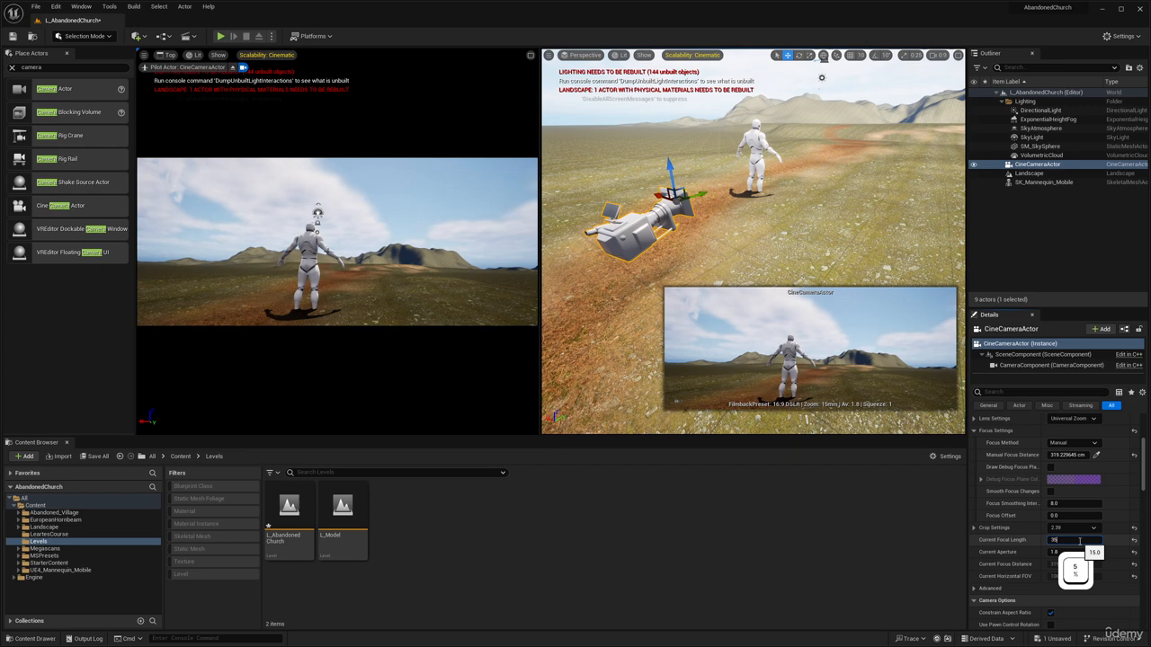
pyautogui.press('Return')
# - Lower the cine camera slightly and widen the perspective viewport against the camera viewport
pyautogui.moveTo(670, 168); pyautogui.dragTo(672, 177)
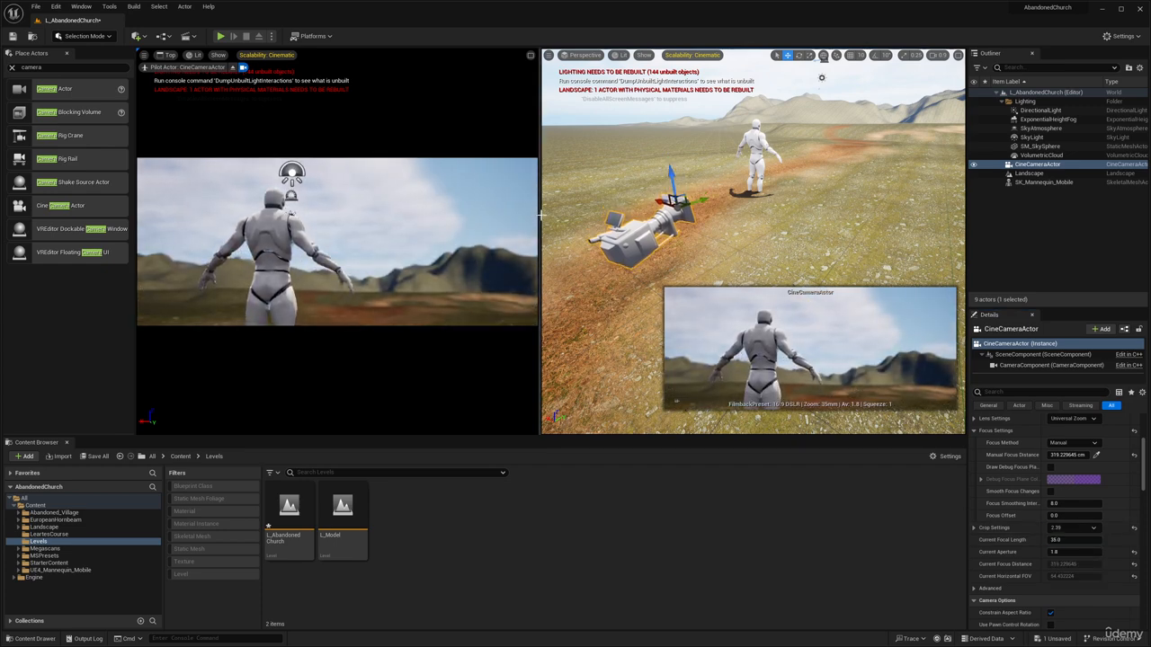
pyautogui.moveTo(542, 215); pyautogui.dragTo(477, 224)
pyautogui.press('e')
pyautogui.moveTo(712, 202); pyautogui.dragTo(726, 205, button='right')
pyautogui.press('s')
pyautogui.press('a')
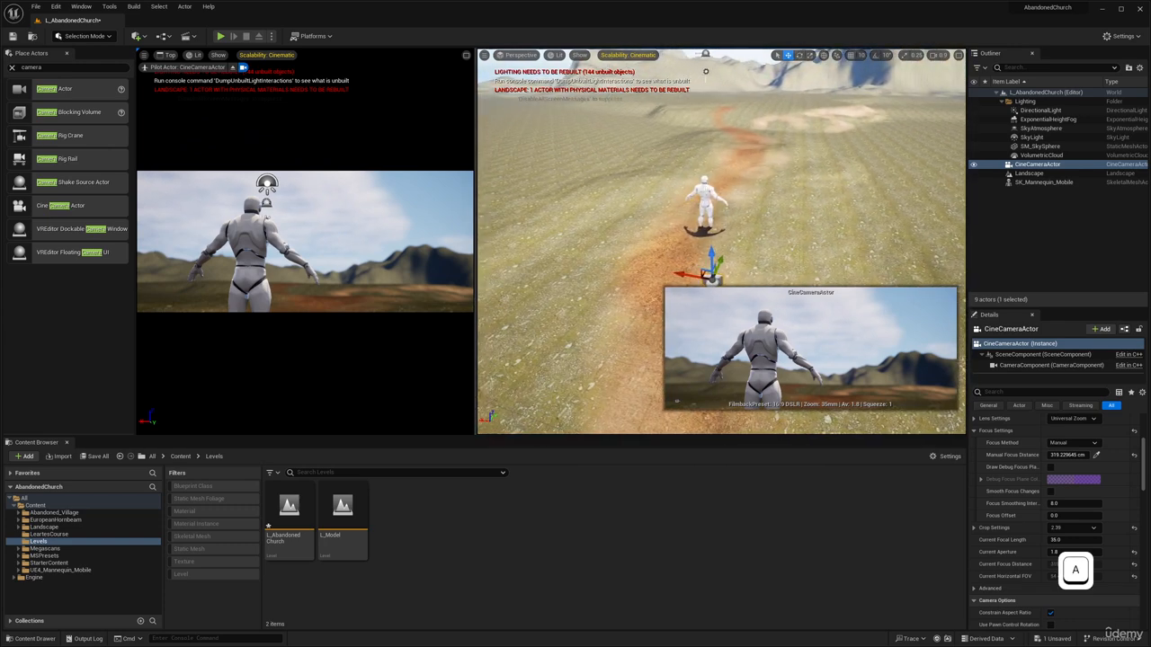
# - Try shifting the view in the piloted camera viewport, and undo the resulting camera movement
pyautogui.click(706, 199)
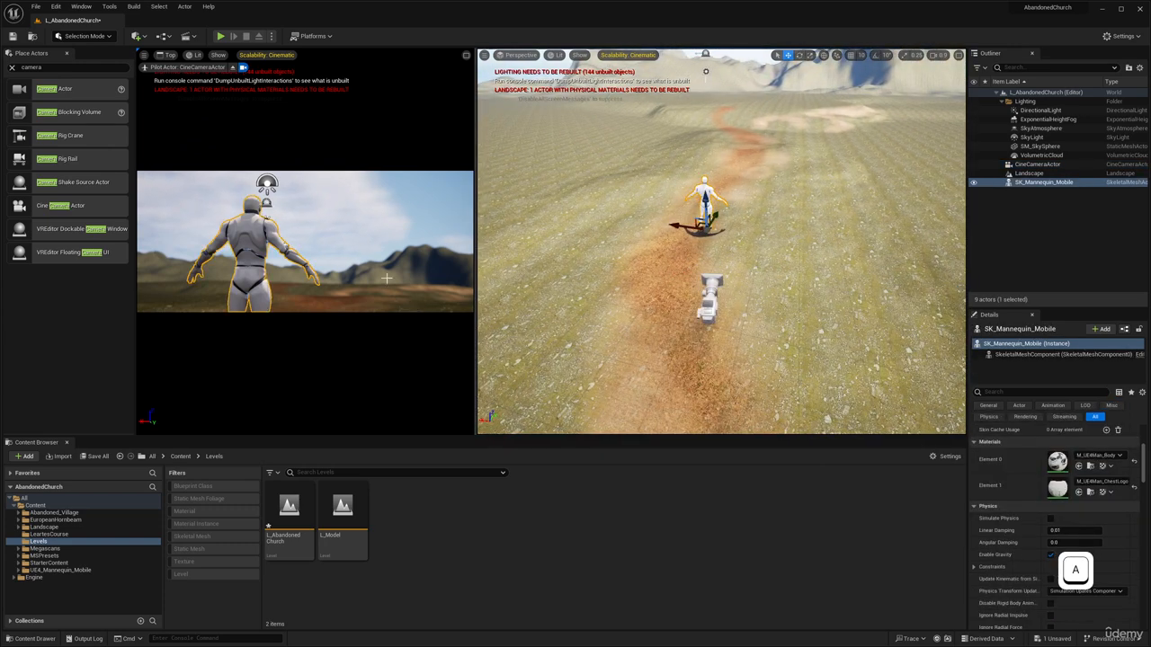
pyautogui.moveTo(371, 268)
pyautogui.mouseDown(button='right')
pyautogui.moveTo(381, 257)
pyautogui.moveTo(376, 277)
pyautogui.mouseUp(button='right')
pyautogui.hotkey('ctrl', 'z')
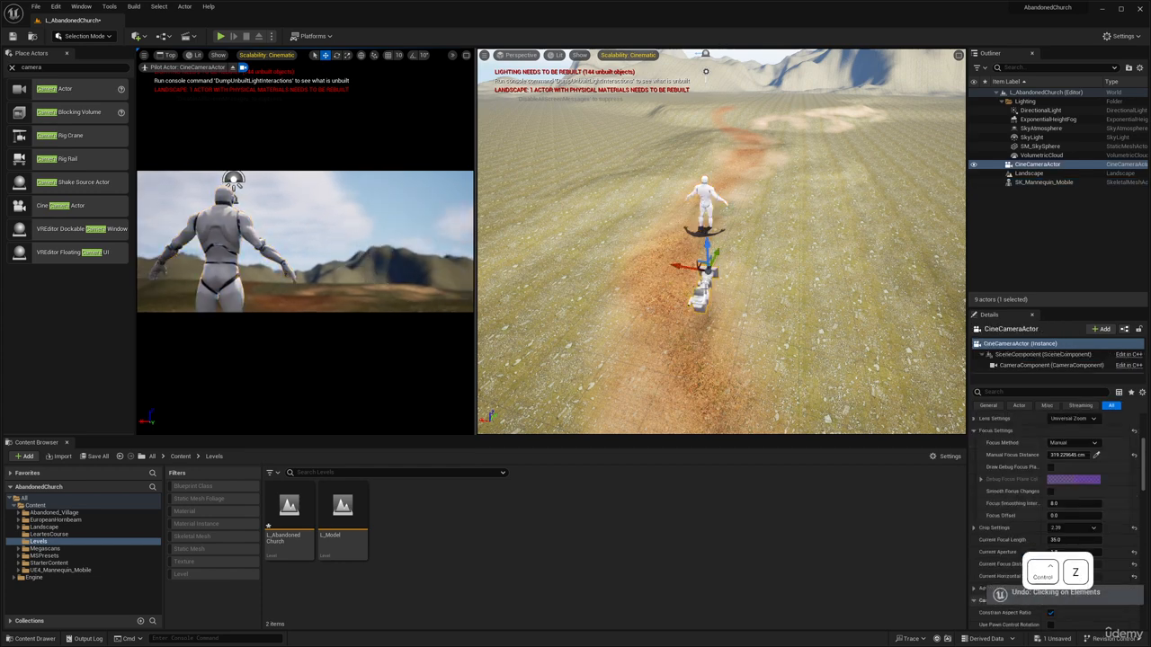
pyautogui.hotkey('ctrl', 'z')
pyautogui.press('d')
pyautogui.moveTo(756, 292); pyautogui.dragTo(741, 296, button='right')
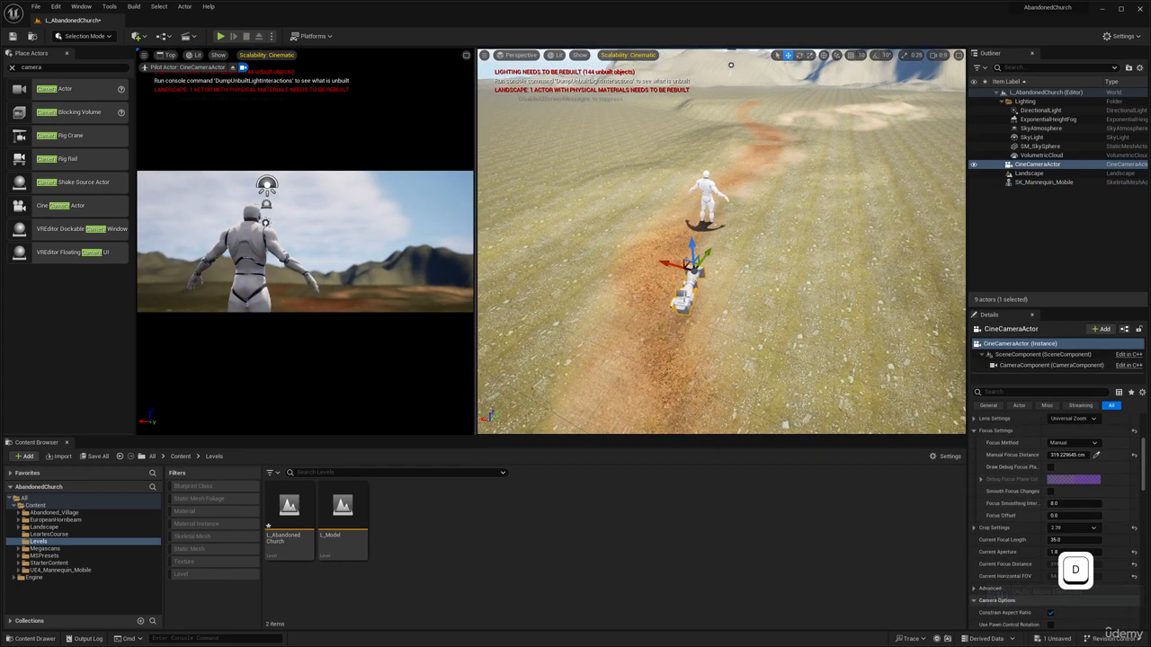
# - Lock the cine camera's actor movement and reselect the camera in the perspective viewport
pyautogui.rightClick(1053, 166)
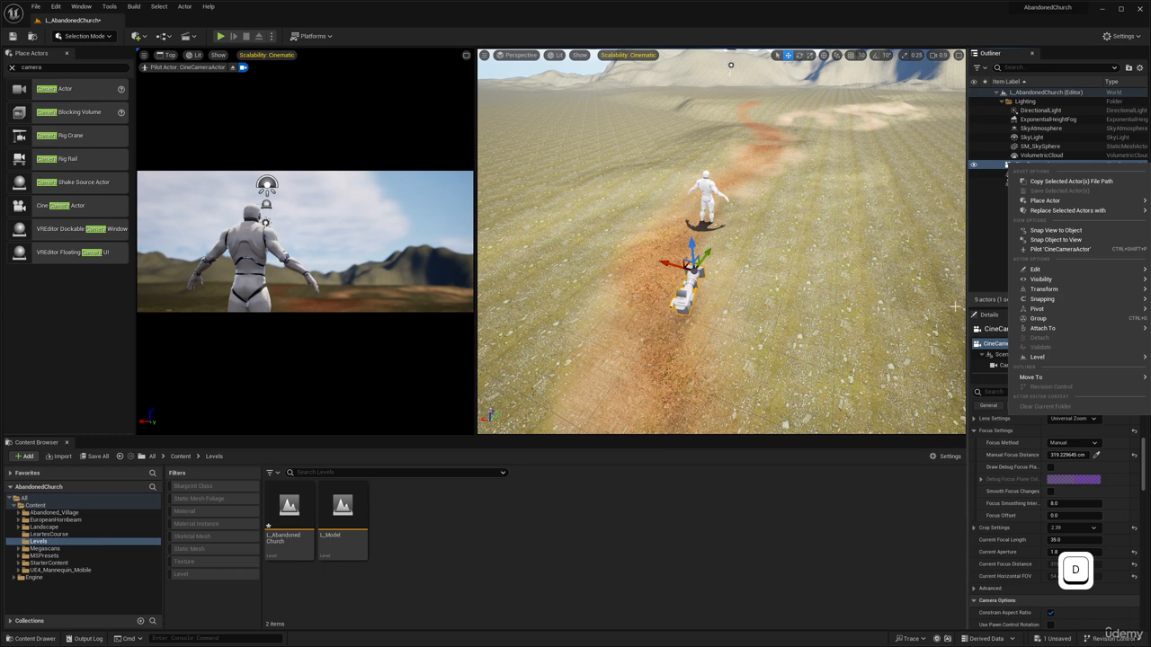
pyautogui.moveTo(1058, 290)
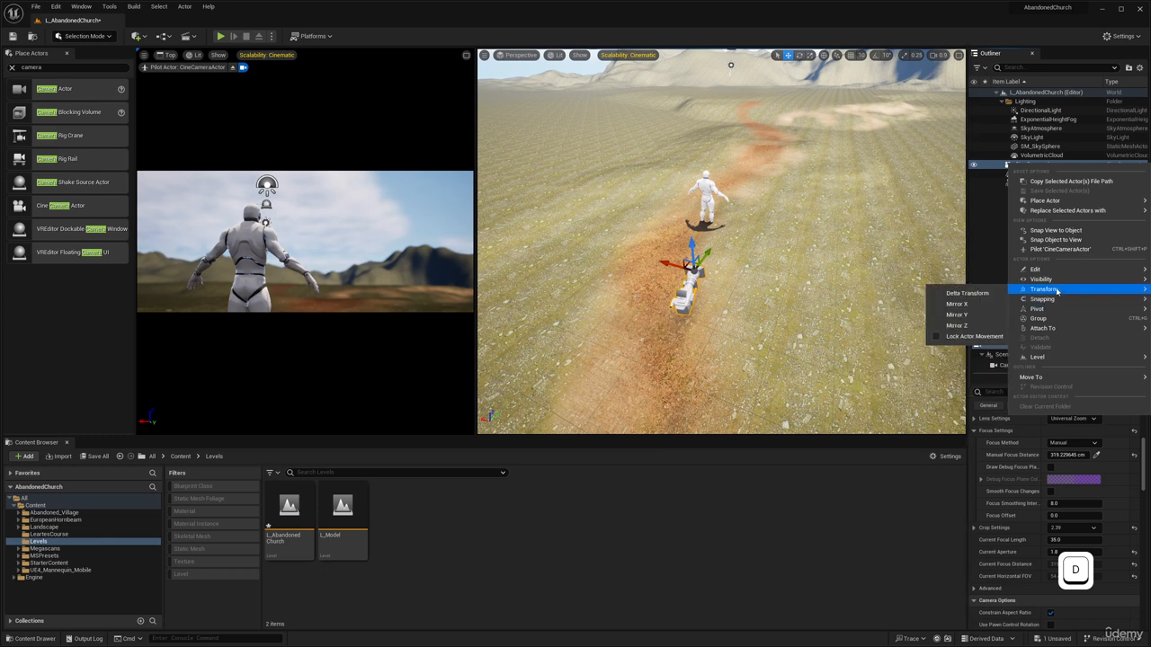
pyautogui.click(668, 264)
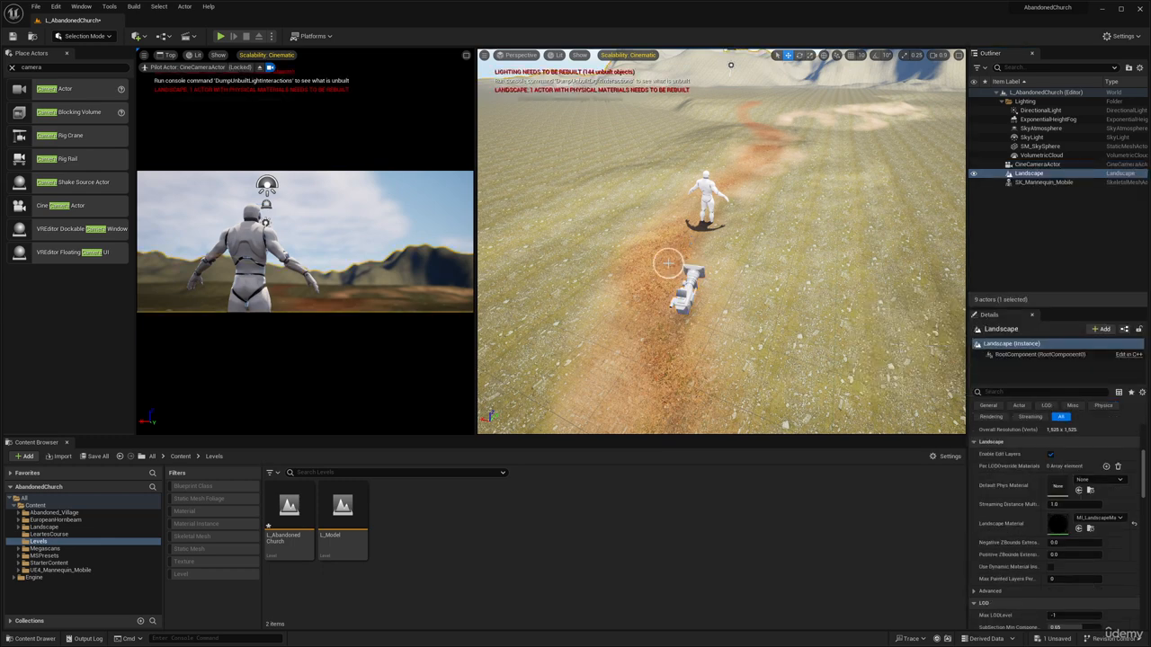
pyautogui.click(690, 284)
pyautogui.moveTo(728, 221); pyautogui.dragTo(729, 223, button='right')
pyautogui.press('w')
pyautogui.press('s')
pyautogui.press('g')
pyautogui.press('q')
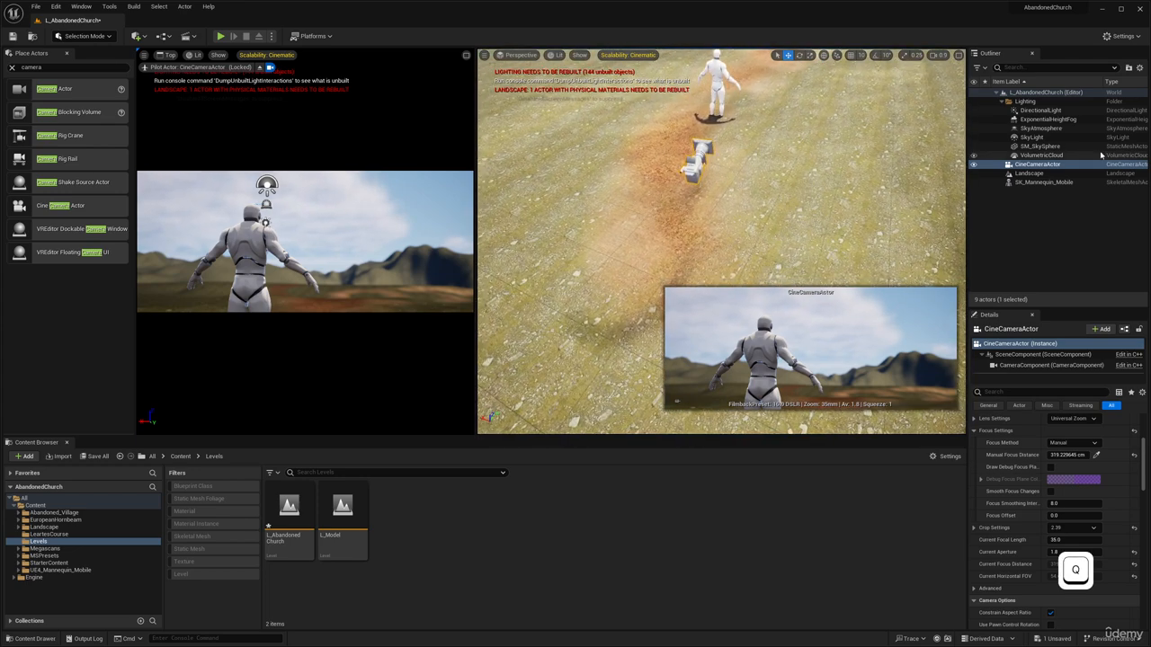
# - Put the cine camera in a new outliner folder named Cam&Seq, and collapse it and the Lighting folder
pyautogui.click(1038, 164)
pyautogui.click(1130, 69)
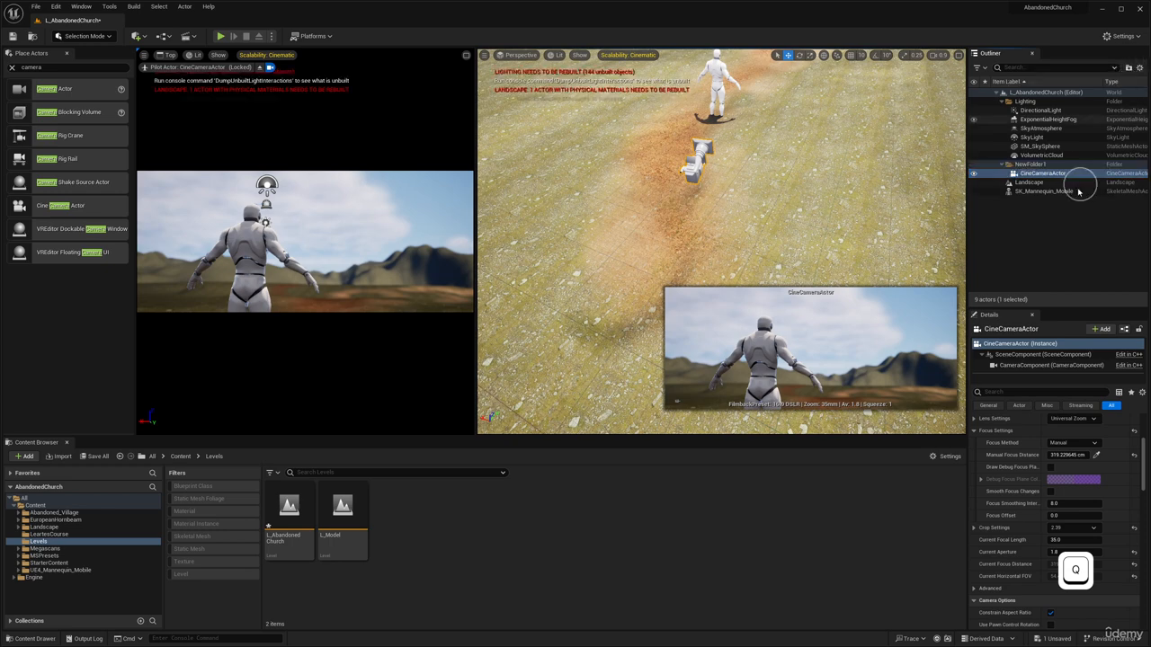
pyautogui.click(1034, 165)
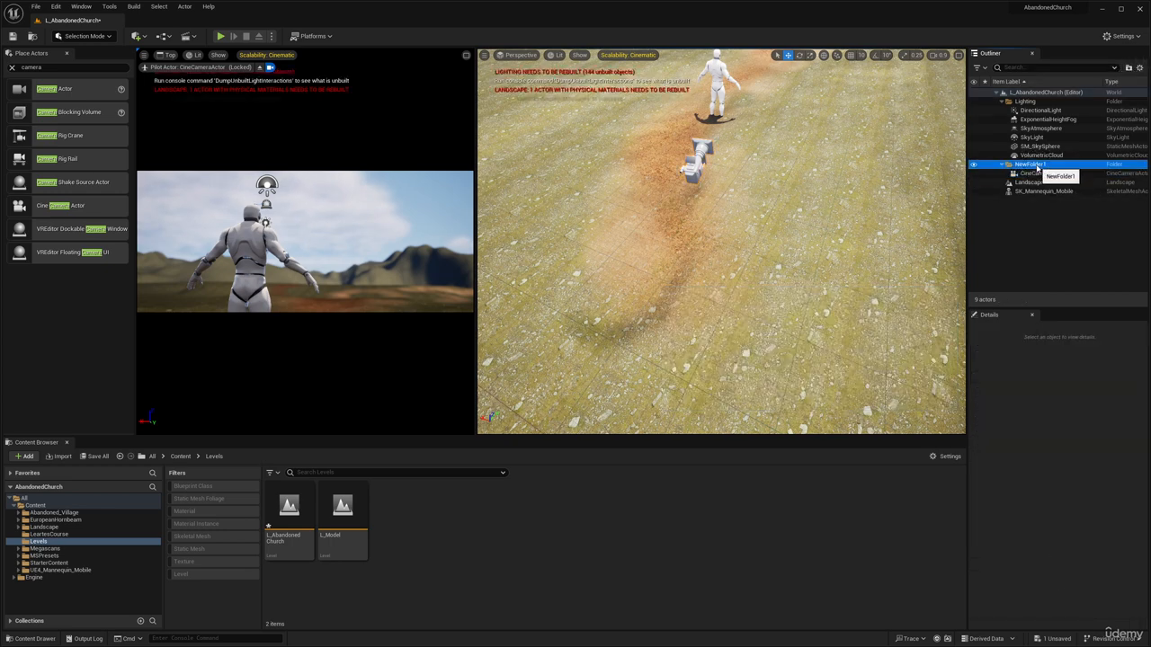
pyautogui.press('F2')
pyautogui.write('Cam')
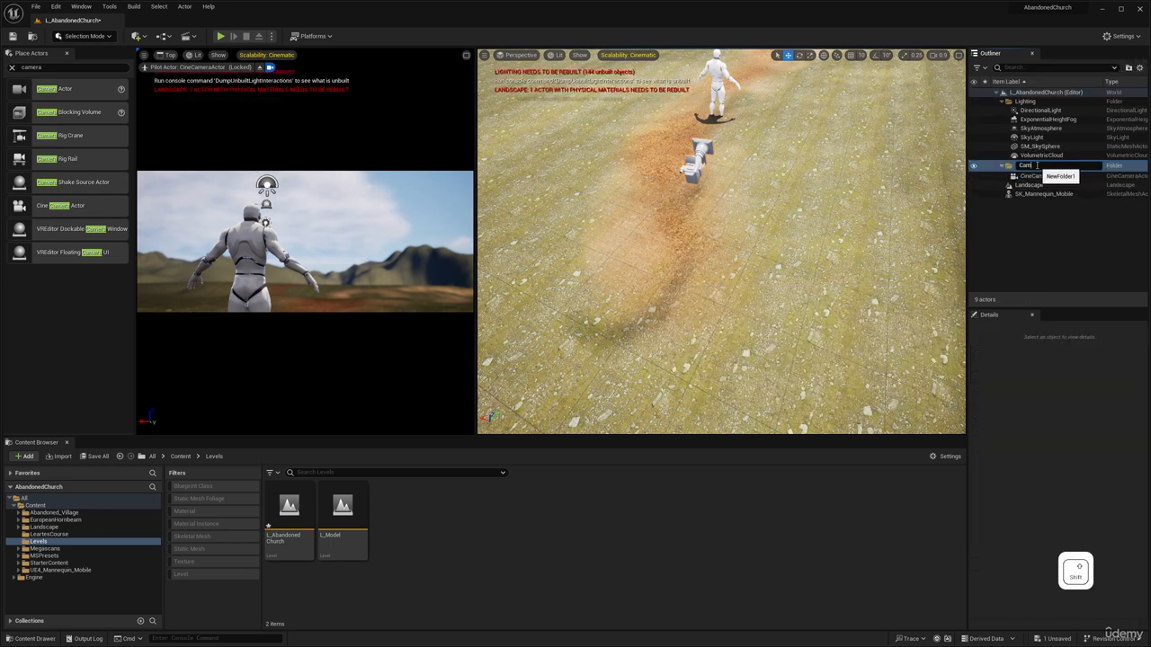
pyautogui.write('&Seq')
pyautogui.press('Return')
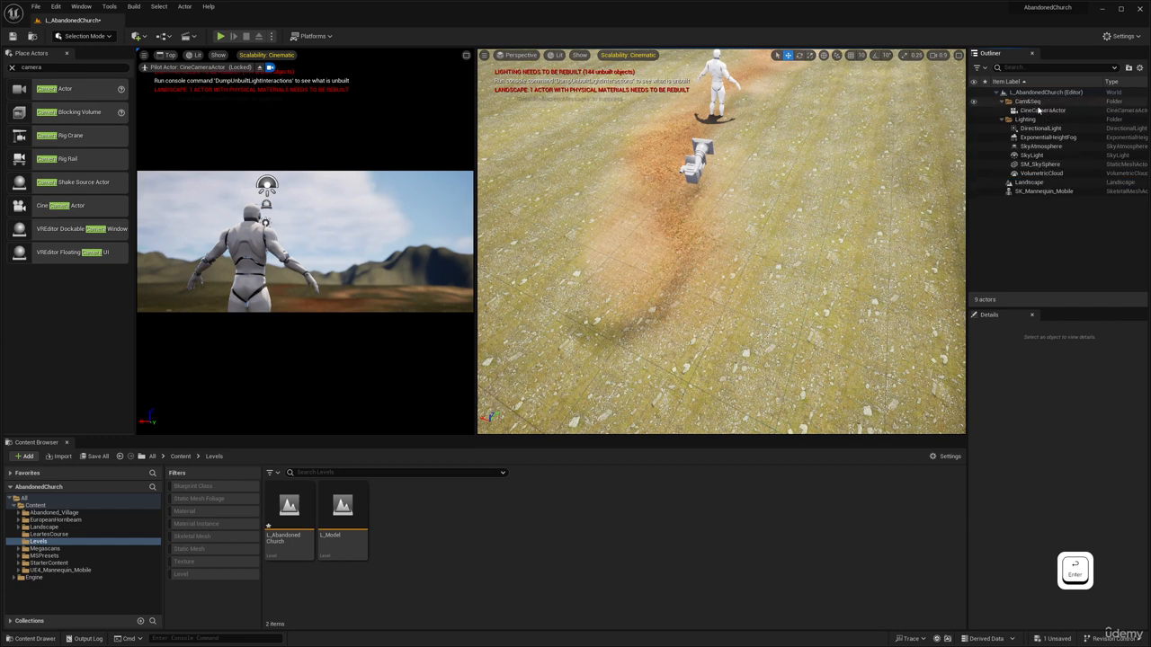
pyautogui.click(1001, 102)
pyautogui.click(1002, 110)
# - Put the Landscape actor in a new outliner folder named Landscape
pyautogui.click(1033, 121)
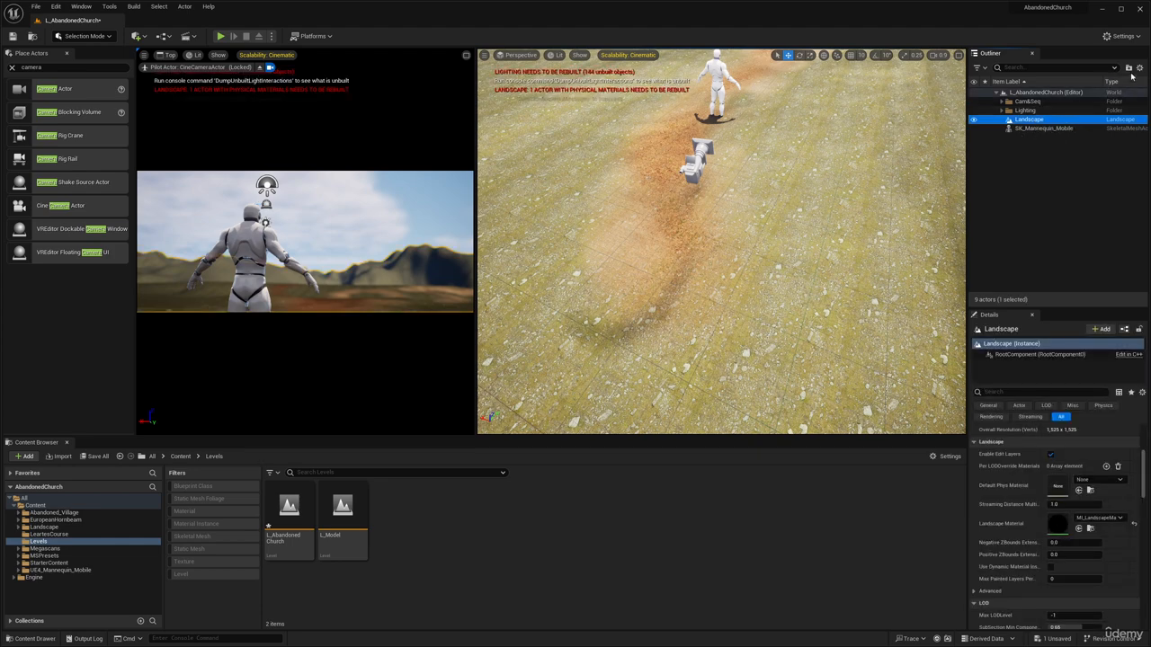
pyautogui.click(1129, 68)
pyautogui.click(1042, 120)
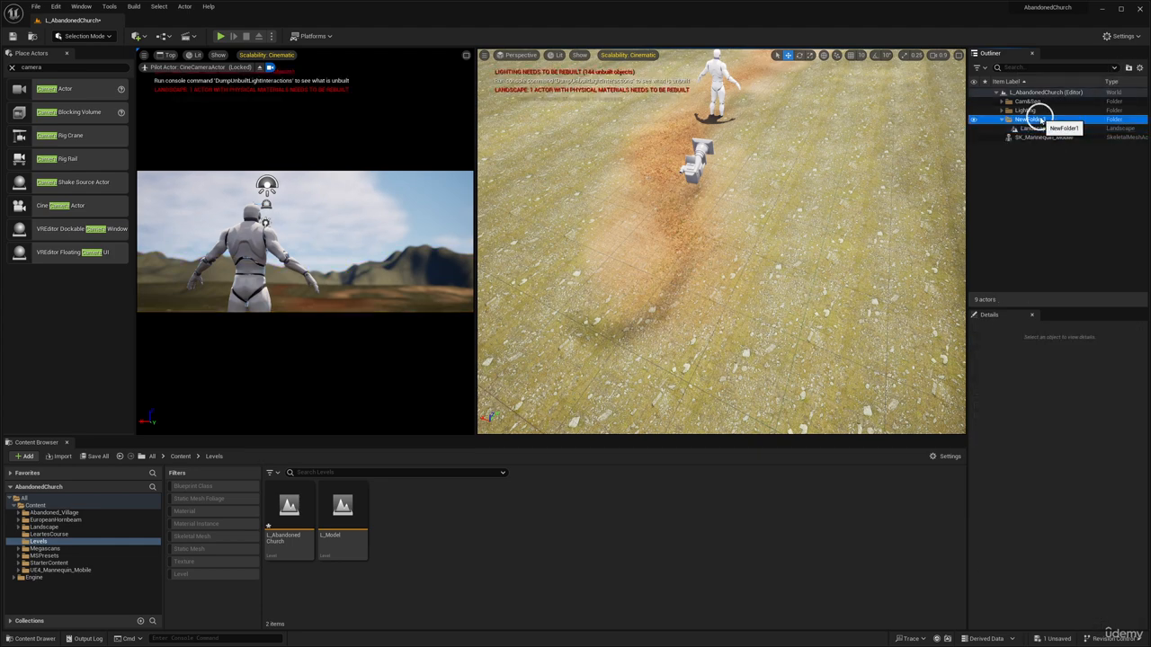
pyautogui.press('F2')
pyautogui.write('Landscape')
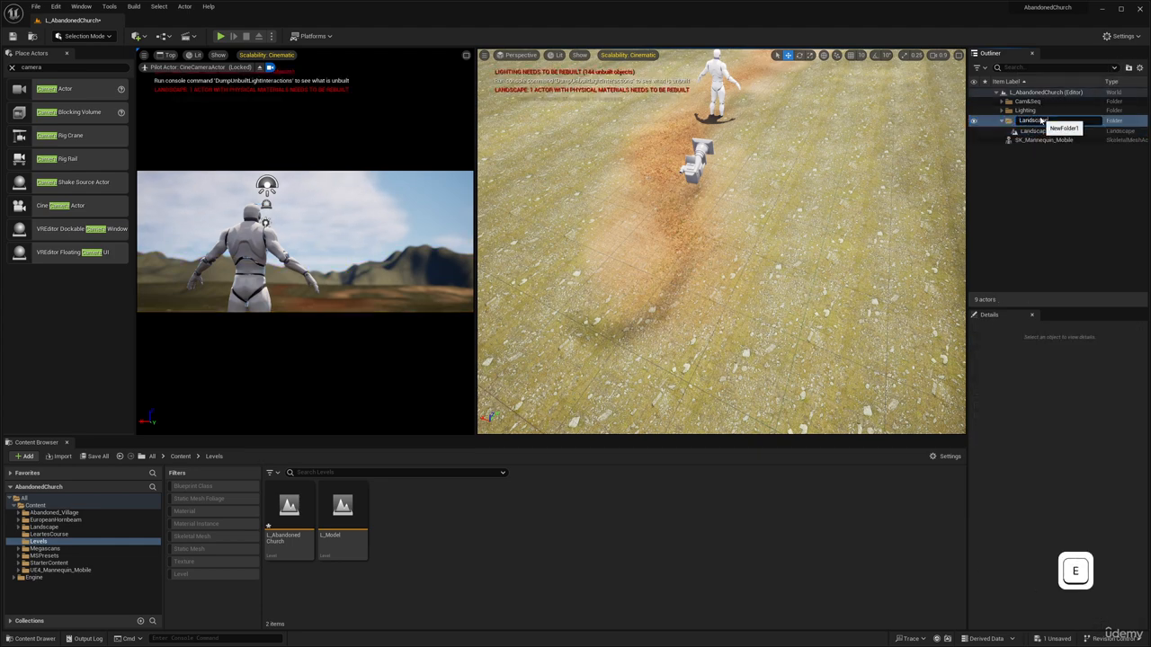
pyautogui.press('Return')
# - Duplicate SK_Mannequin_Mobile and place the copy farther along the dirt path, away from the camera
pyautogui.click(1043, 129)
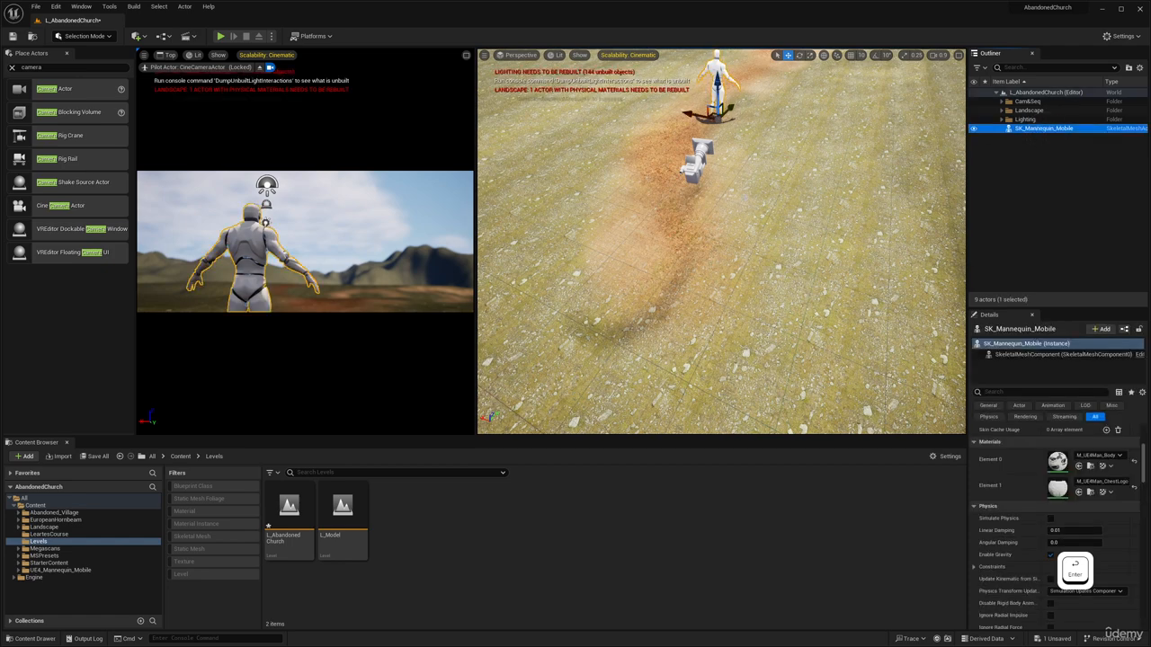
pyautogui.press('f')
pyautogui.moveTo(760, 178); pyautogui.dragTo(760, 177, button='right')
pyautogui.press('e')
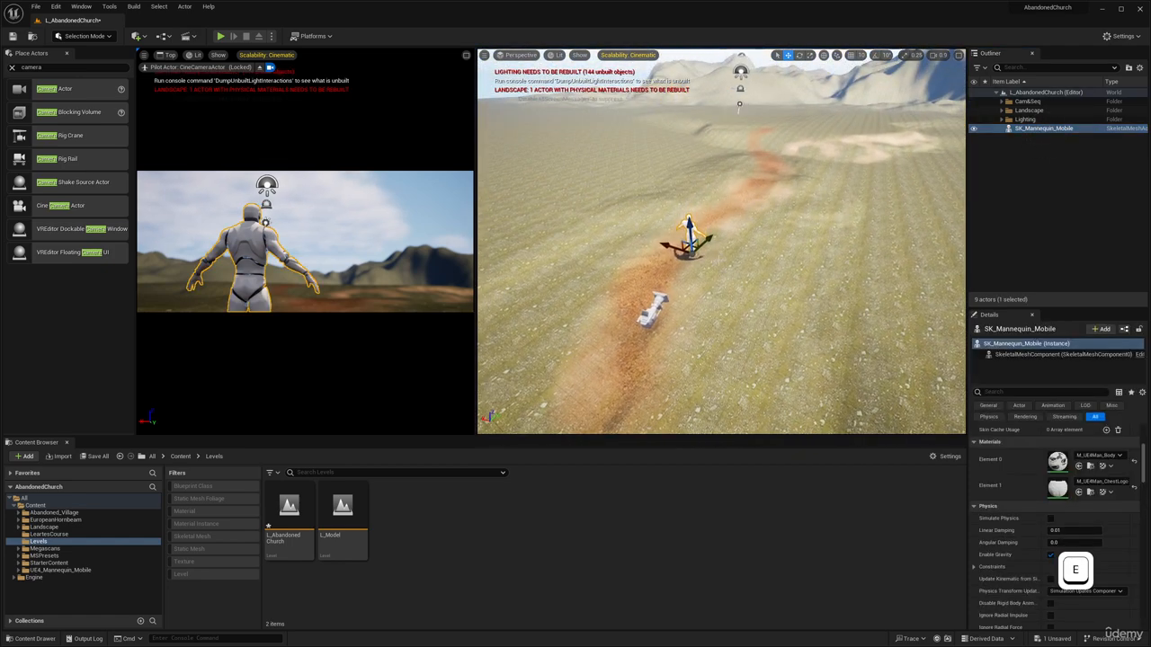
pyautogui.keyDown('alt'); pyautogui.moveTo(709, 238); pyautogui.dragTo(783, 161); pyautogui.keyUp('alt')
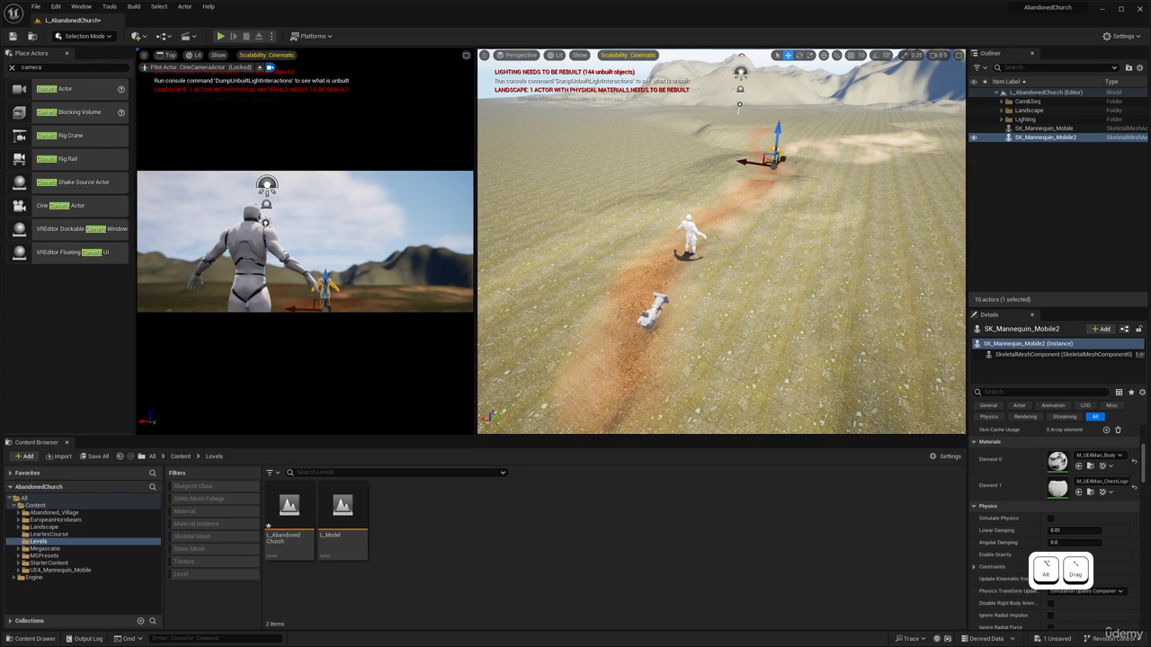
# - Select the landscape near the distant mannequin and switch the editor to Landscape mode
pyautogui.press('d')
pyautogui.press('e')
pyautogui.moveTo(820, 234); pyautogui.dragTo(768, 203, button='right')
pyautogui.press('w')
pyautogui.press('q')
pyautogui.press('w')
pyautogui.press('s')
pyautogui.press('q')
pyautogui.click(768, 203)
pyautogui.click(83, 35)
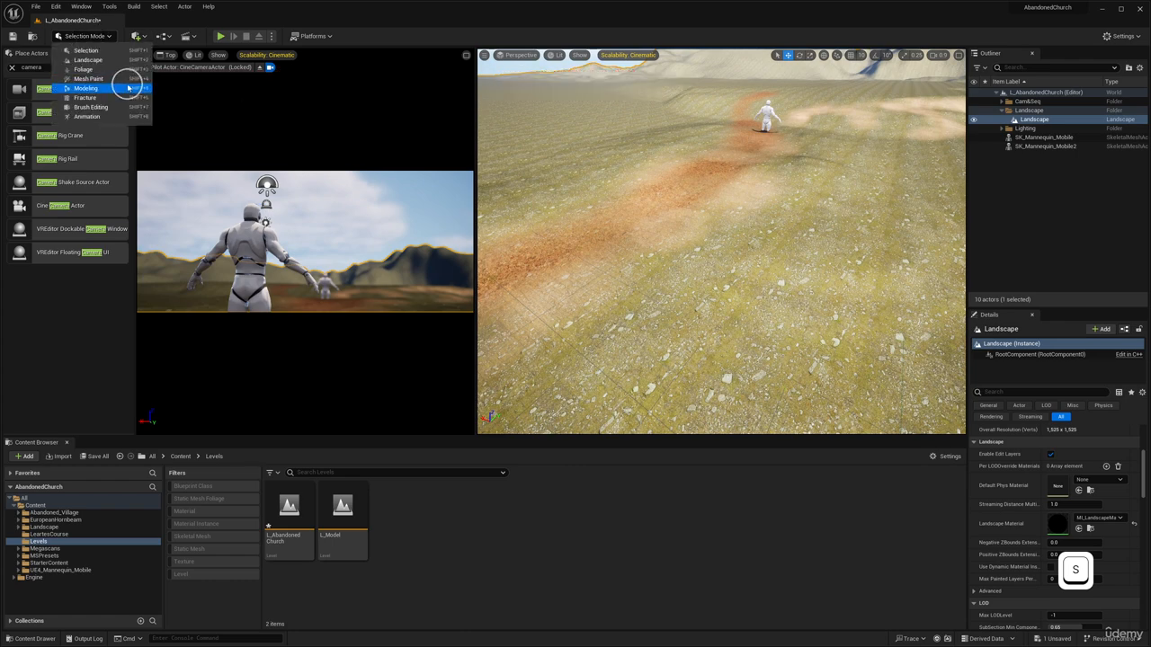
pyautogui.click(77, 55)
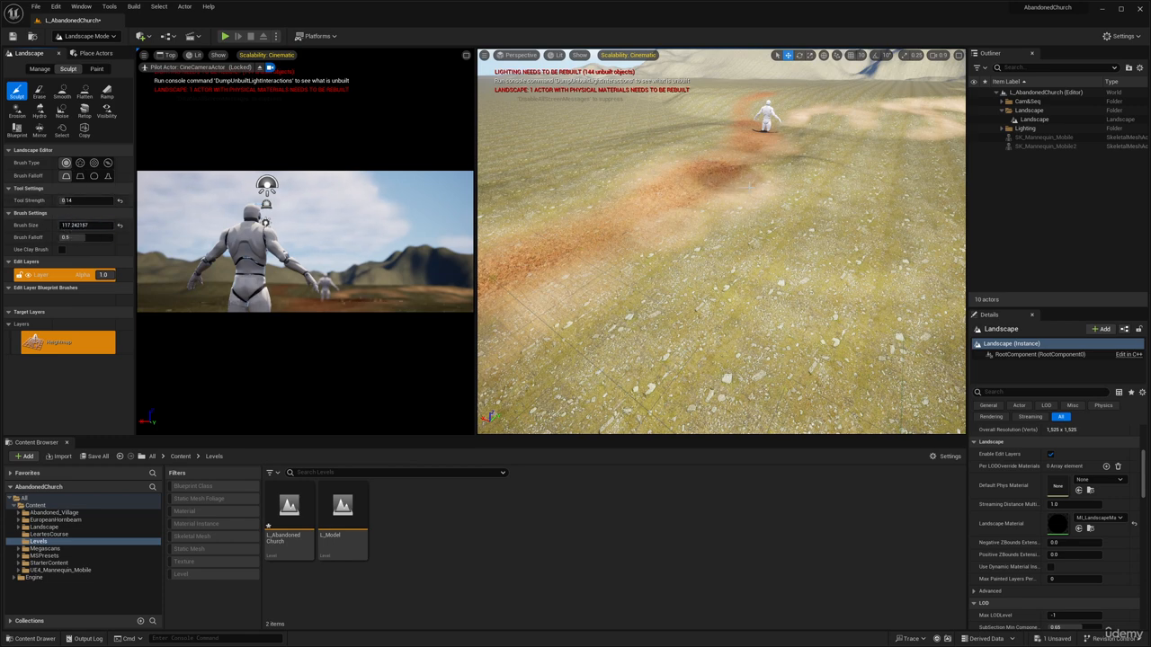
# - Try a lowering Sculpt stroke on the dirt path in front of the distant mannequin, and undo it
pyautogui.press('w')
pyautogui.press('e')
pyautogui.moveTo(784, 182); pyautogui.dragTo(783, 186, button='right')
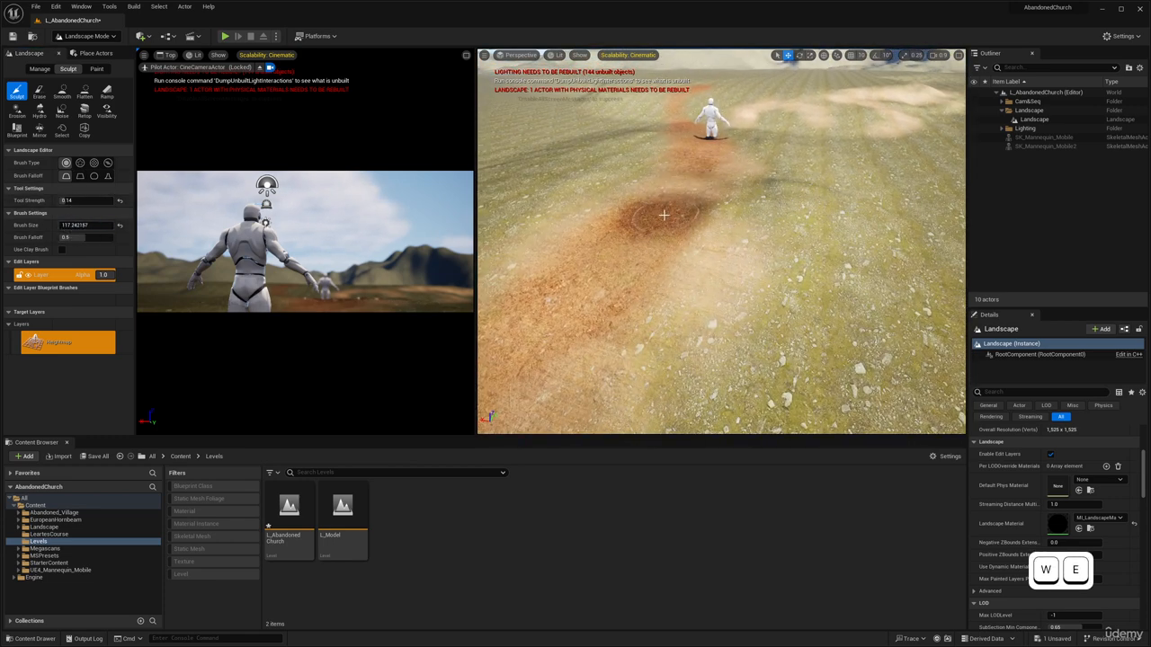
pyautogui.keyDown('shift'); pyautogui.moveTo(680, 194); pyautogui.dragTo(668, 203); pyautogui.keyUp('shift')
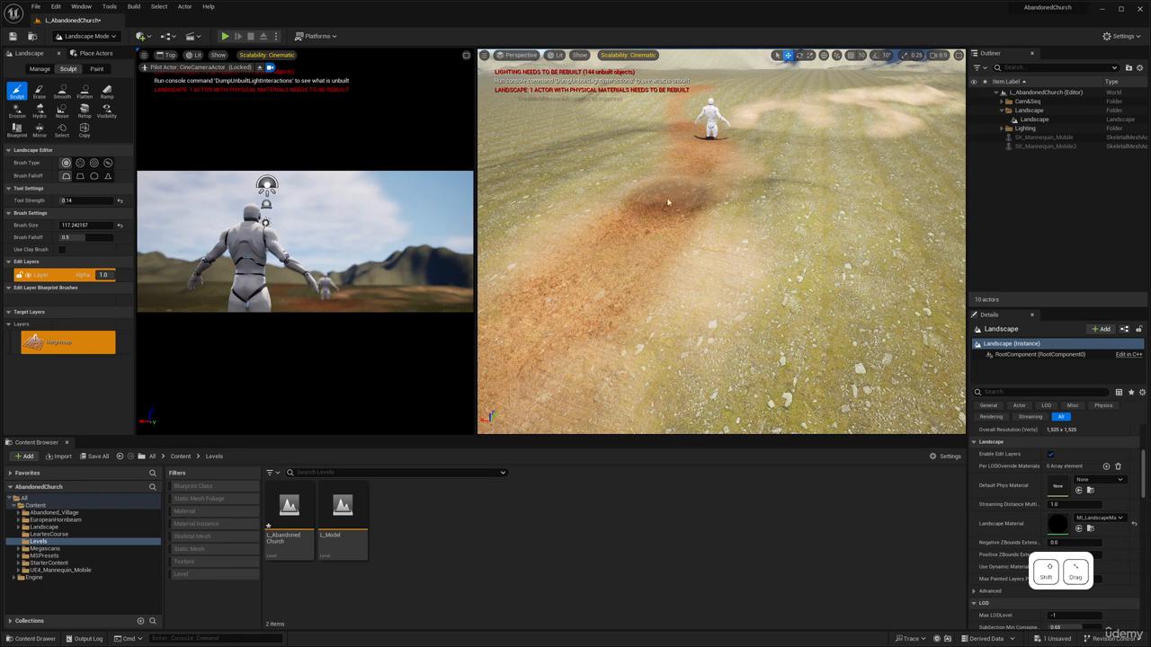
pyautogui.hotkey('ctrl', 'z')
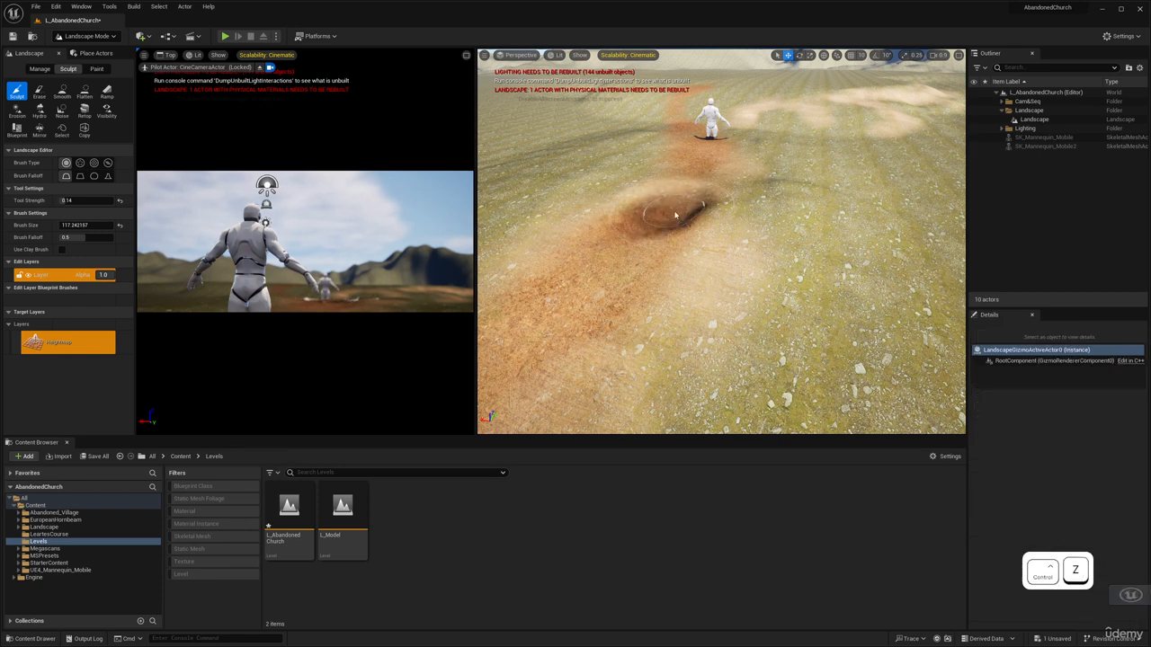
# - Lower the raised ground on and beside the dirt path in front of the distant mannequin with the Sculpt tool
pyautogui.moveTo(655, 229)
pyautogui.keyDown('shift'); pyautogui.mouseDown()
pyautogui.moveTo(582, 275)
pyautogui.moveTo(556, 261)
pyautogui.moveTo(650, 256)
pyautogui.mouseUp(); pyautogui.keyUp('shift')
pyautogui.press('a')
pyautogui.moveTo(664, 236); pyautogui.dragTo(678, 221, button='right')
pyautogui.keyDown('shift'); pyautogui.moveTo(704, 223); pyautogui.dragTo(699, 310); pyautogui.keyUp('shift')
pyautogui.press('q')
pyautogui.moveTo(698, 301); pyautogui.dragTo(702, 298, button='right')
pyautogui.press('a')
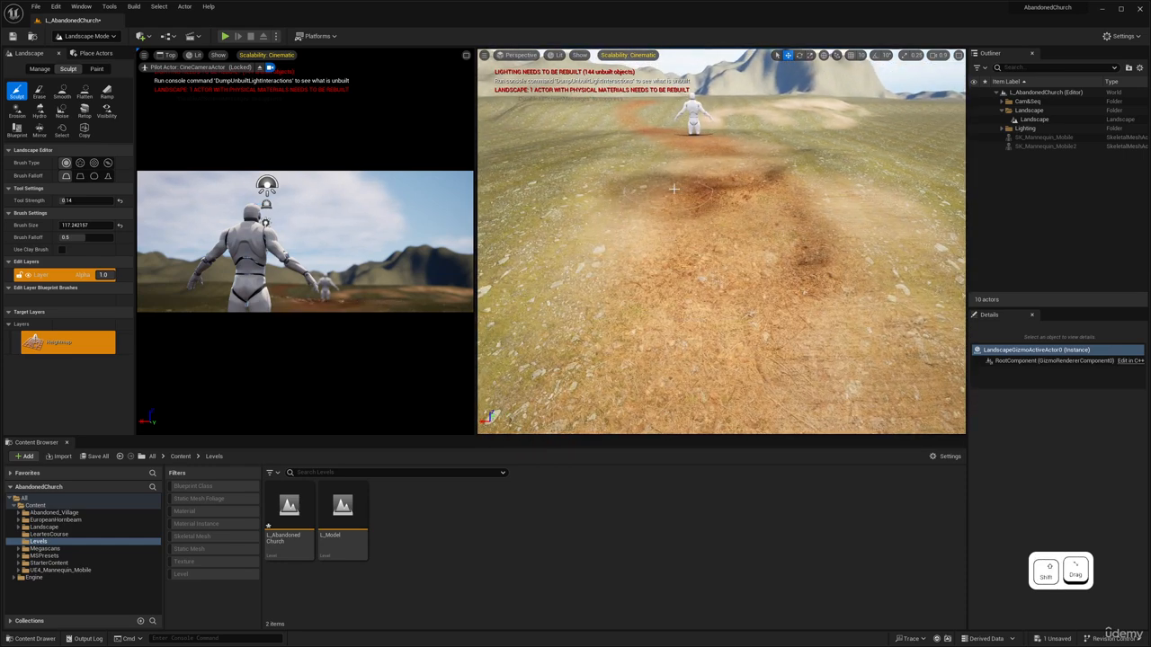
pyautogui.moveTo(674, 189)
pyautogui.keyDown('shift'); pyautogui.mouseDown()
pyautogui.moveTo(796, 171)
pyautogui.moveTo(762, 161)
pyautogui.mouseUp(); pyautogui.keyUp('shift')
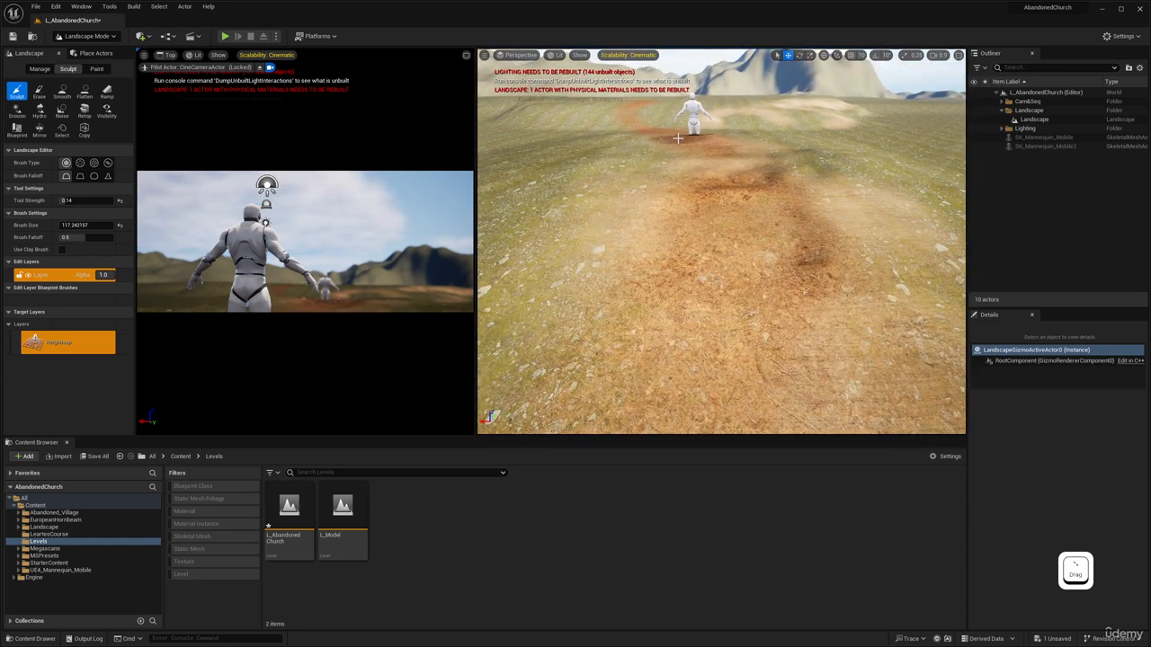
# - Lower the dirt path further with a Sculpt stroke running from the distant mannequin's feet toward the camera
pyautogui.moveTo(678, 138)
pyautogui.keyDown('shift'); pyautogui.mouseDown()
pyautogui.moveTo(773, 207)
pyautogui.moveTo(732, 210)
pyautogui.moveTo(725, 269)
pyautogui.moveTo(720, 261)
pyautogui.mouseUp(); pyautogui.keyUp('shift')
pyautogui.press('d')
pyautogui.moveTo(726, 200); pyautogui.dragTo(730, 197, button='right')
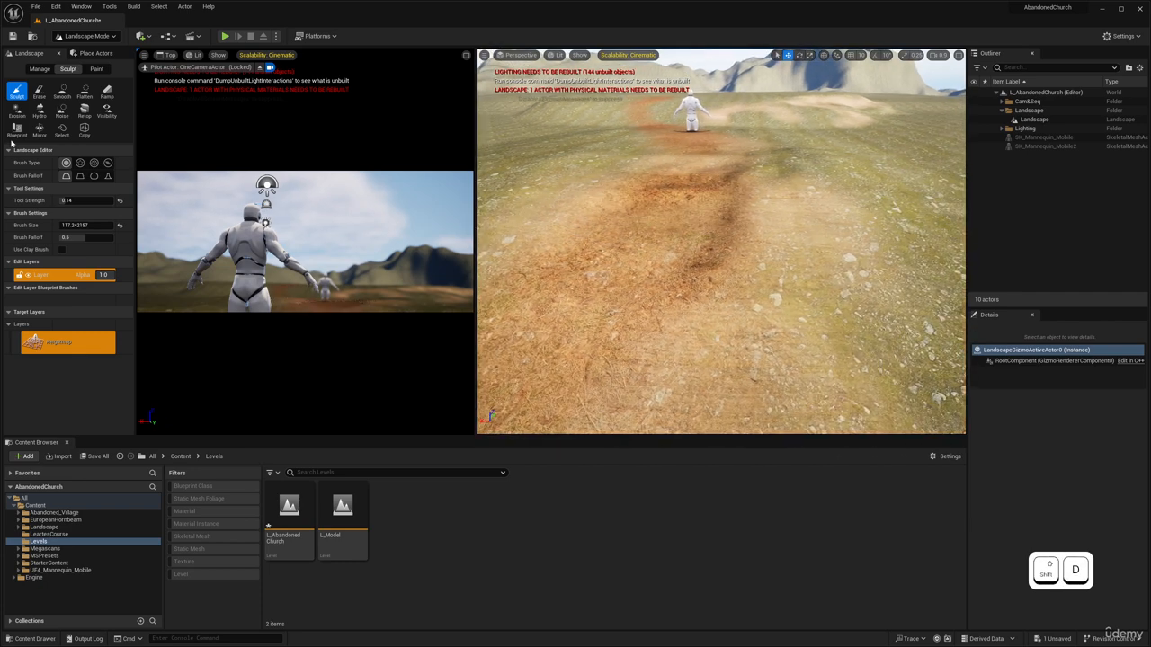
# - Smooth the sculpted dirt path and its edge in front of the distant mannequin with the Smooth tool
pyautogui.click(61, 91)
pyautogui.moveTo(690, 183)
pyautogui.mouseDown()
pyautogui.moveTo(622, 192)
pyautogui.moveTo(721, 228)
pyautogui.moveTo(743, 209)
pyautogui.mouseUp()
pyautogui.press('q')
pyautogui.moveTo(743, 209); pyautogui.dragTo(742, 195, button='right')
pyautogui.press('e')
pyautogui.press('w')
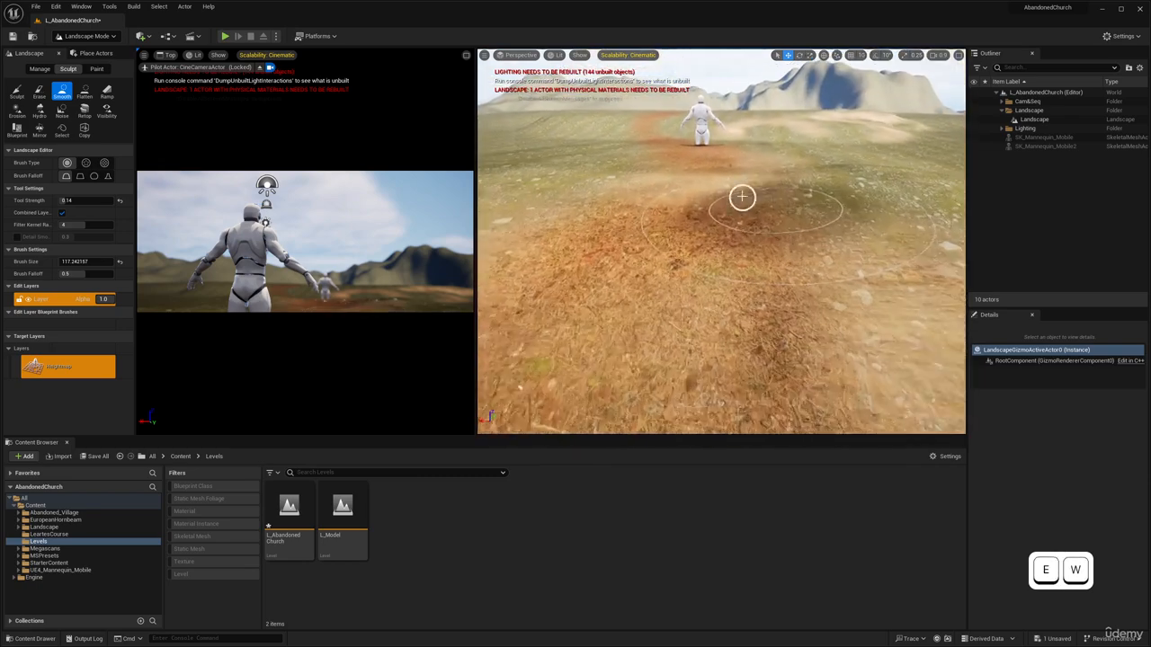
pyautogui.moveTo(704, 154); pyautogui.dragTo(721, 157, button='right')
pyautogui.press('w')
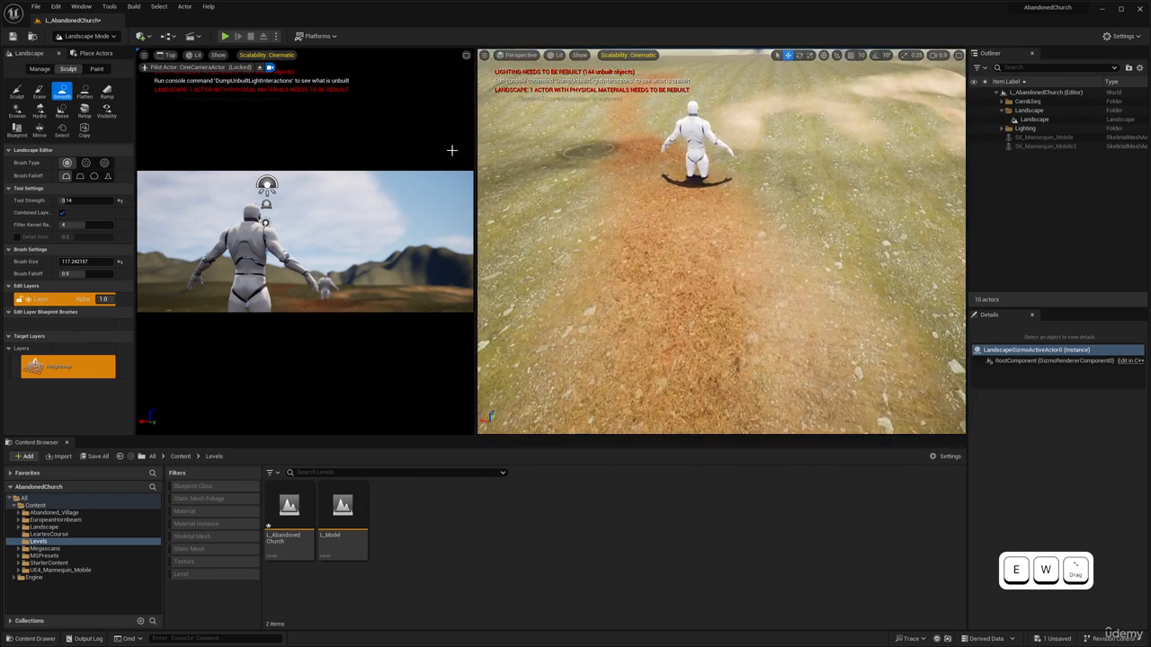
# - Lower the ground around the distant mannequin's feet and the adjacent path with the Sculpt tool
pyautogui.click(17, 92)
pyautogui.moveTo(676, 176)
pyautogui.keyDown('shift'); pyautogui.mouseDown()
pyautogui.moveTo(667, 171)
pyautogui.moveTo(664, 202)
pyautogui.moveTo(681, 226)
pyautogui.moveTo(679, 327)
pyautogui.moveTo(655, 207)
pyautogui.mouseUp(); pyautogui.keyUp('shift')
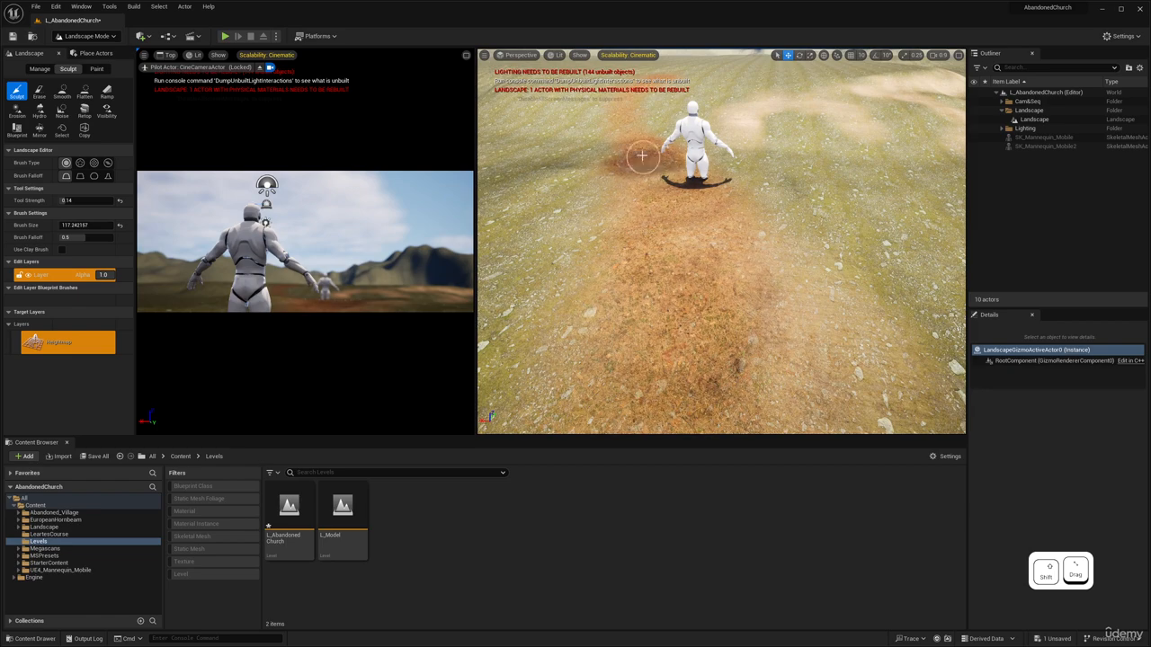
pyautogui.moveTo(629, 124)
pyautogui.mouseDown(button='right')
pyautogui.moveTo(632, 96)
pyautogui.moveTo(622, 136)
pyautogui.moveTo(585, 93)
pyautogui.mouseUp(button='right')
pyautogui.press('s')
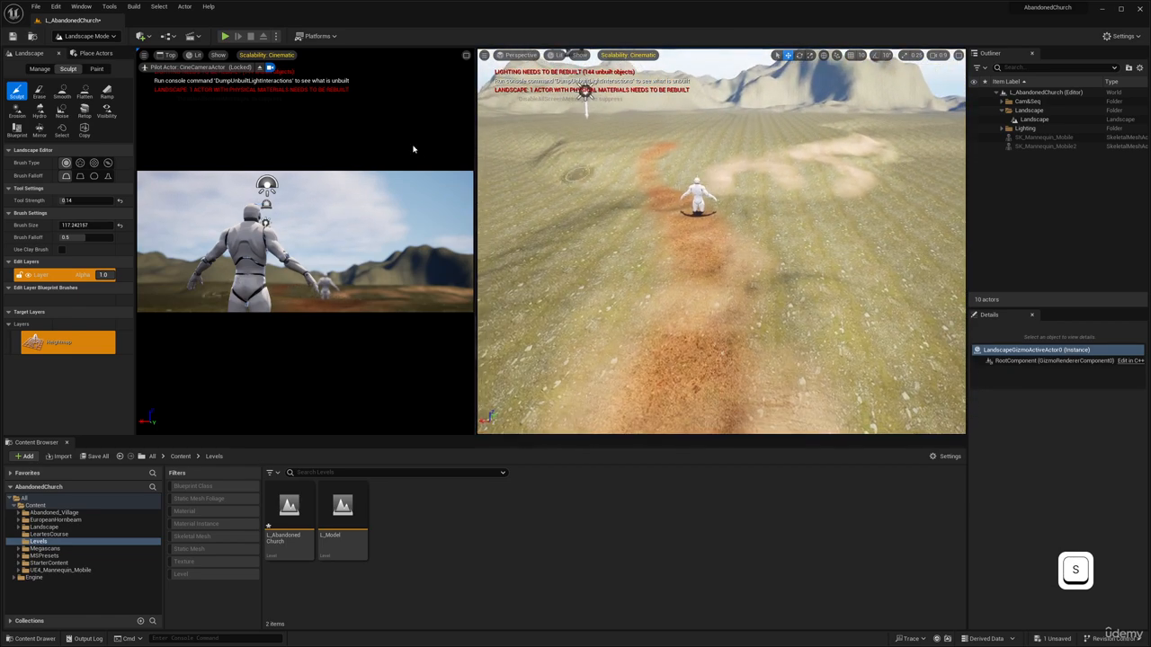
# - Switch the editor from Landscape mode back to Selection mode and view the dirt path from higher up
pyautogui.click(64, 36)
pyautogui.click(86, 45)
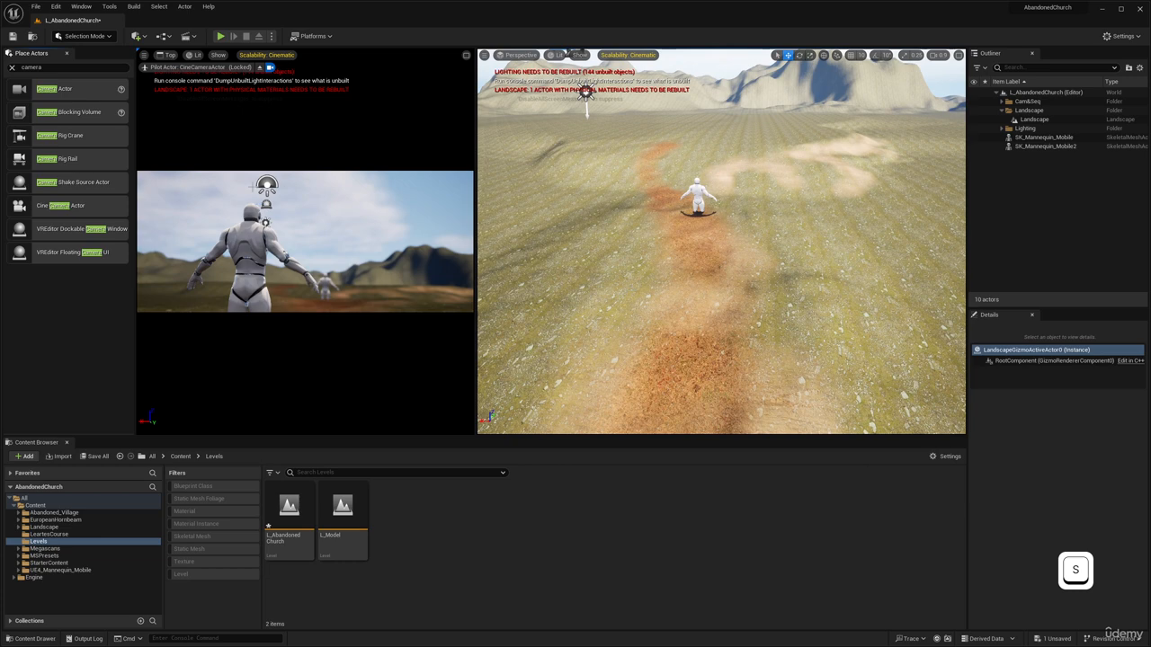
pyautogui.press('d')
pyautogui.moveTo(737, 276); pyautogui.dragTo(724, 371, button='right')
pyautogui.press('e')
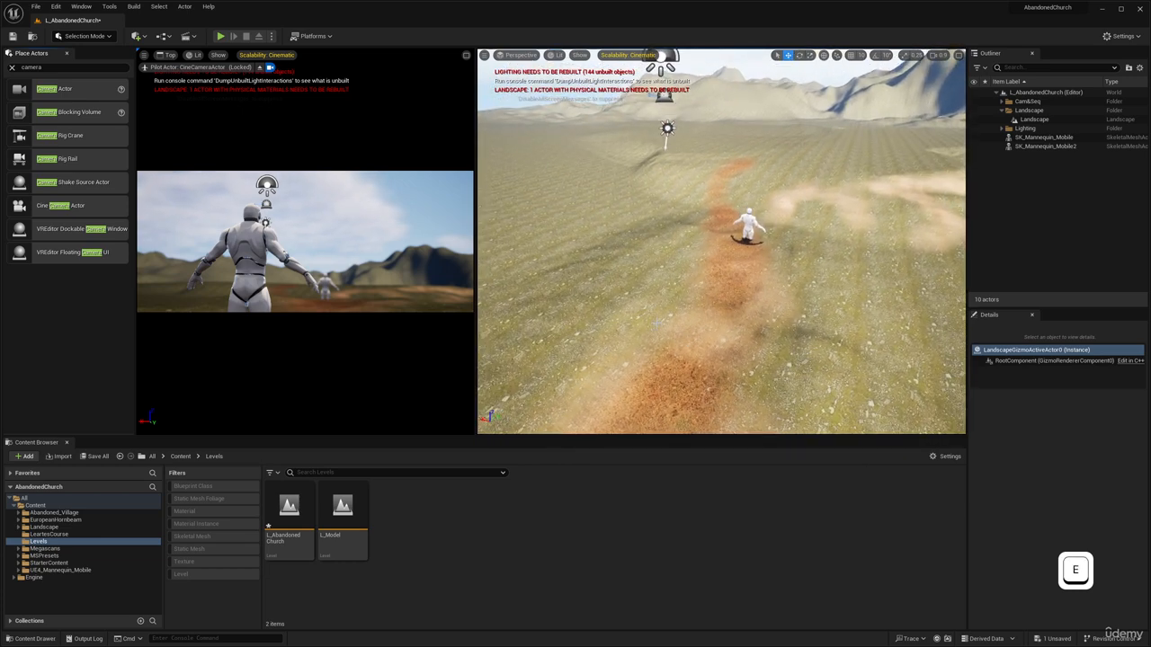